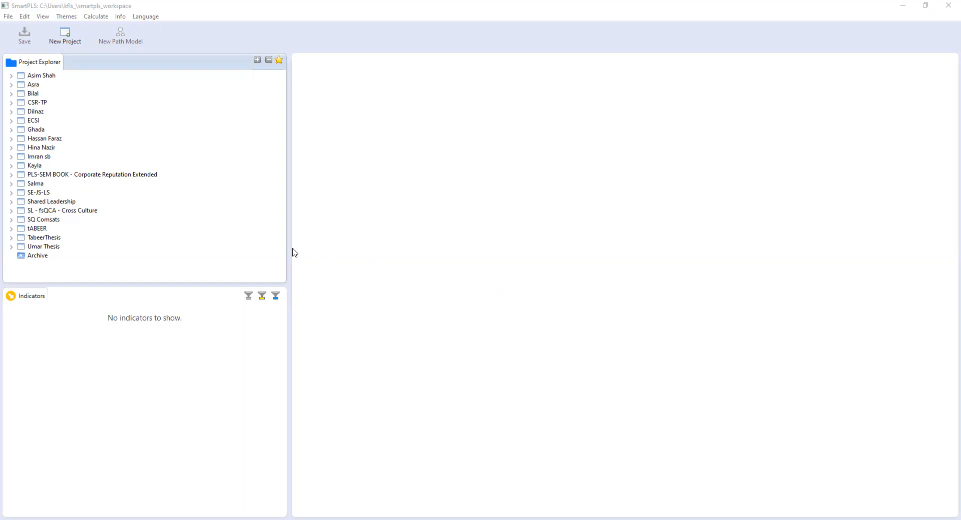
- Narrow the project pane and create a new project named CSR-OP
left_click_drag(288, 248, 194, 245)
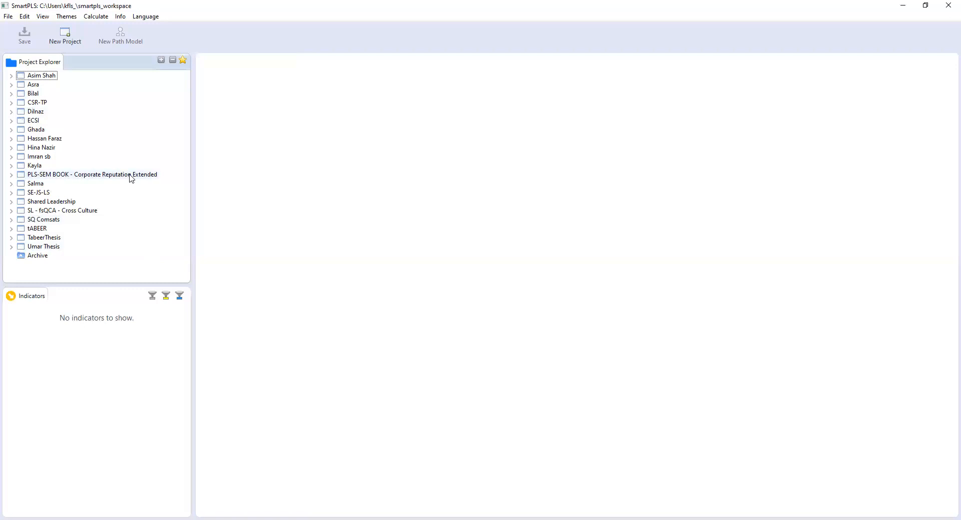
left_click(69, 37)
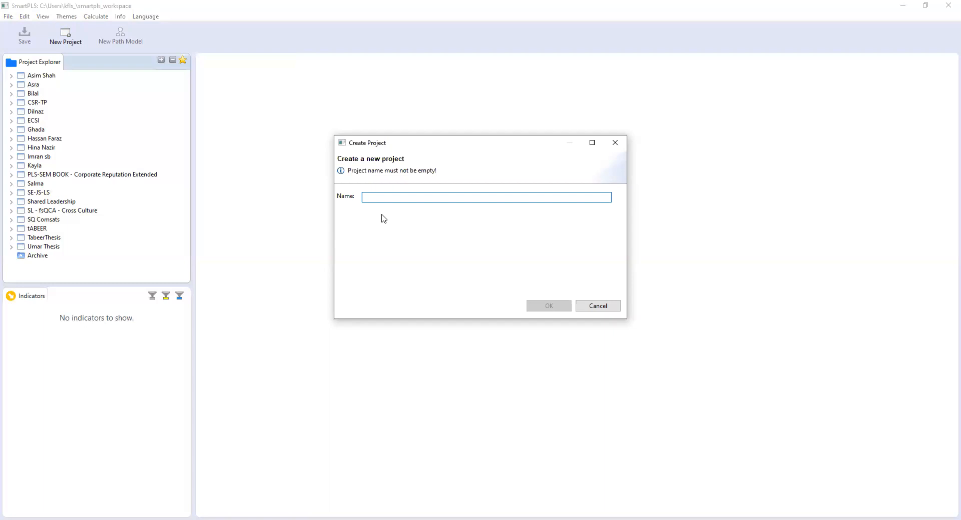
type("CS")
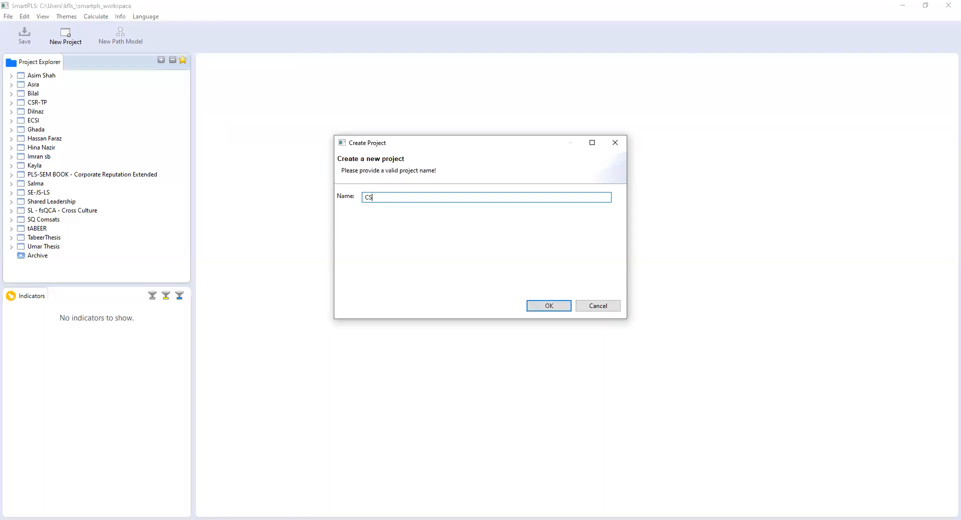
type("R-TO")
key("BackSpace")
key("BackSpace")
type("OP")
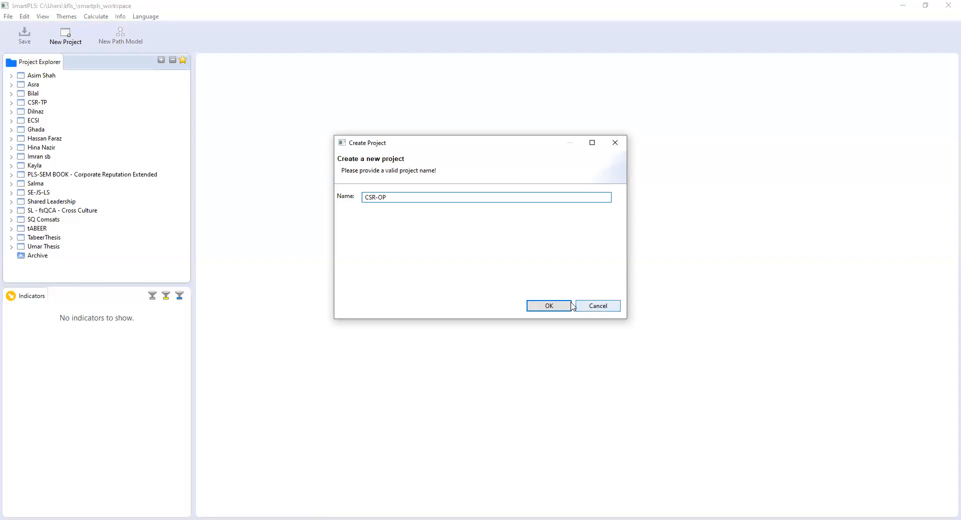
left_click(549, 306)
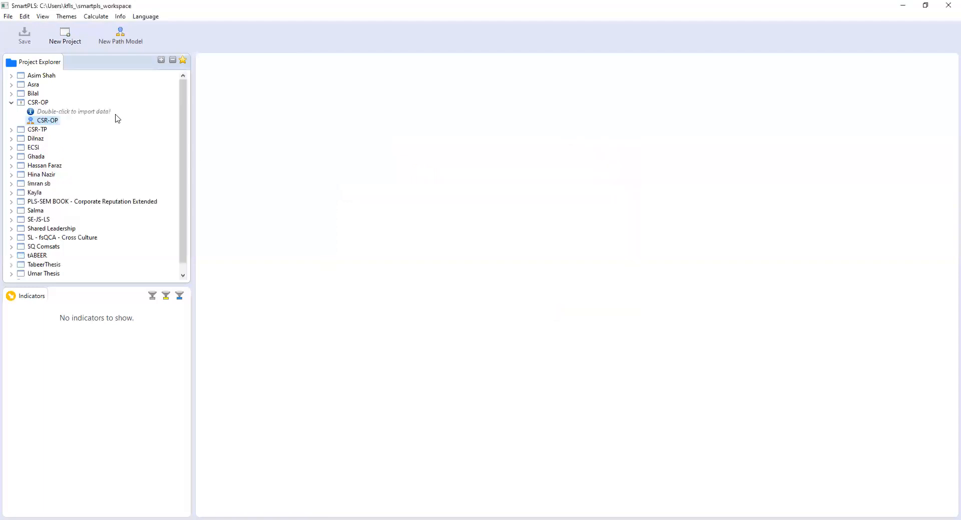
- Start a data import for the CSR-OP project and browse through Google Drive's Student Research to the "Thesis Final, Data, and Paper" folder
left_click(41, 103)
left_click(73, 114)
double_click(74, 116)
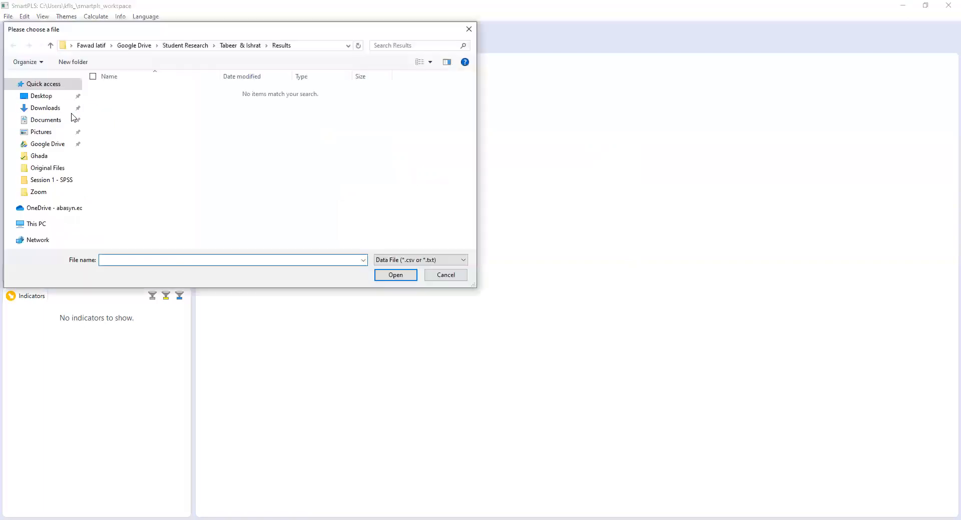
left_click(51, 145)
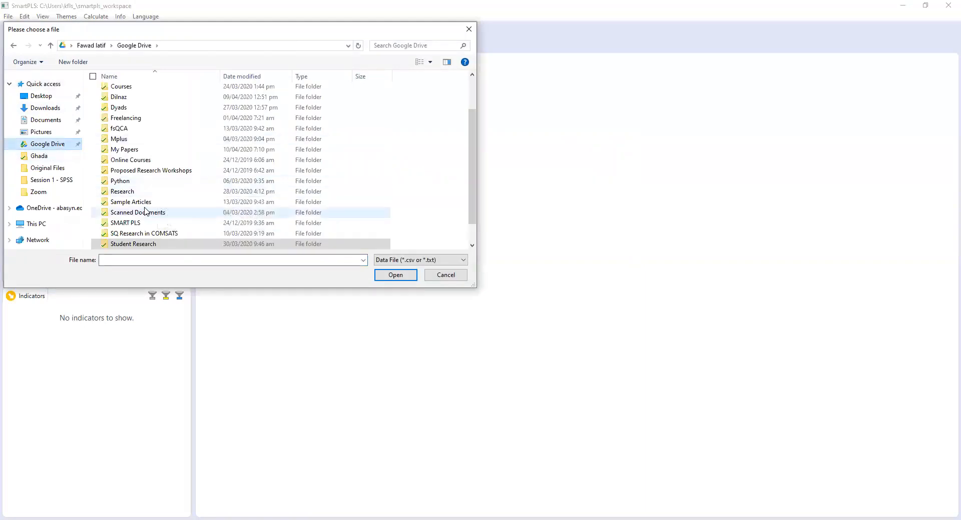
left_click(135, 245)
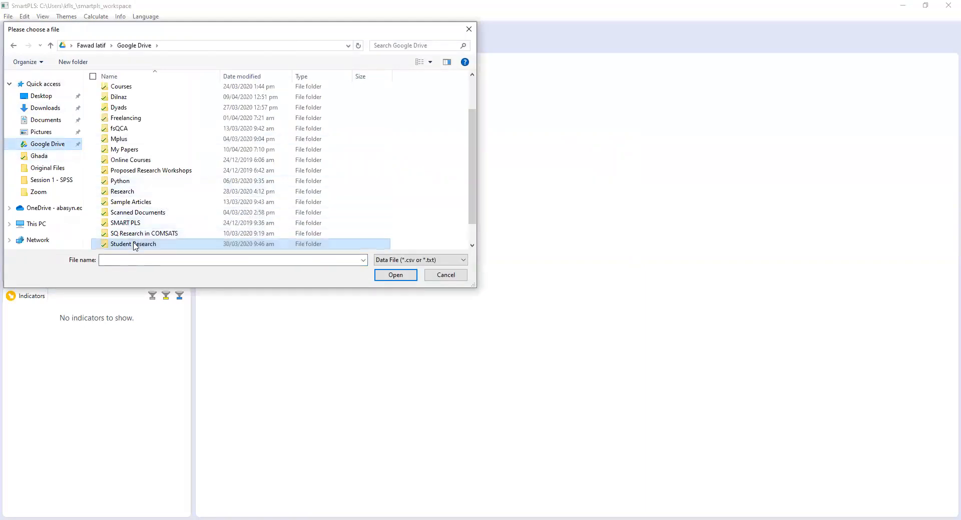
double_click(135, 246)
left_click(133, 167)
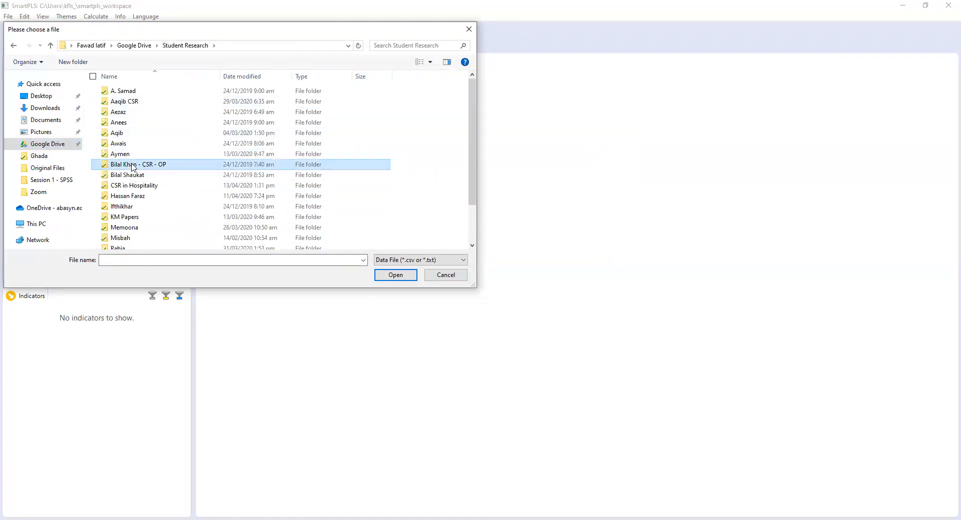
double_click(134, 167)
left_click(148, 107)
double_click(148, 106)
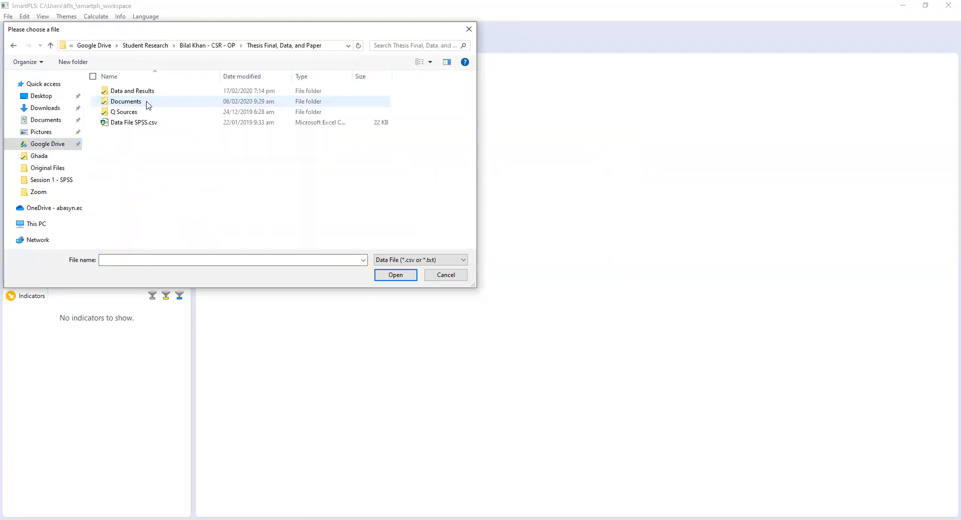
- Import Data File SPSS.csv into the project under the name Data File SPSS
left_click(141, 130)
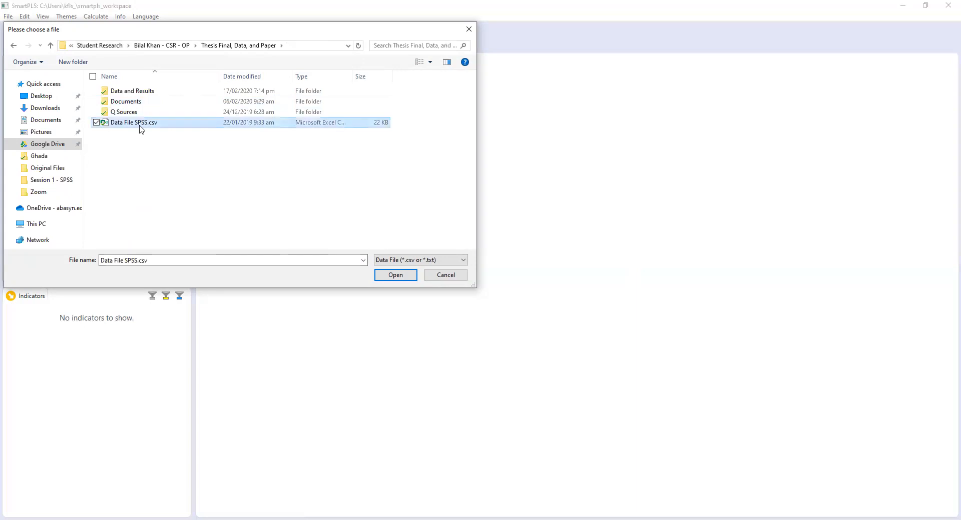
double_click(140, 130)
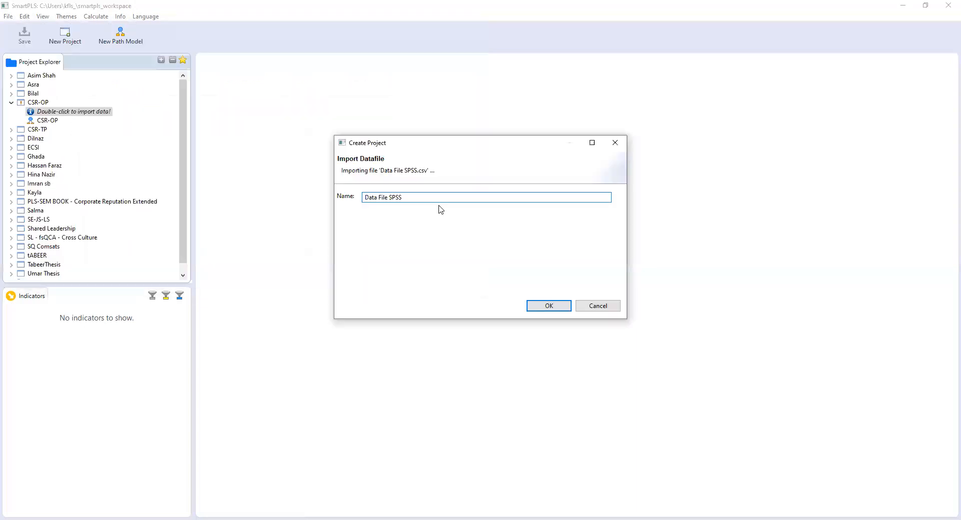
left_click(548, 307)
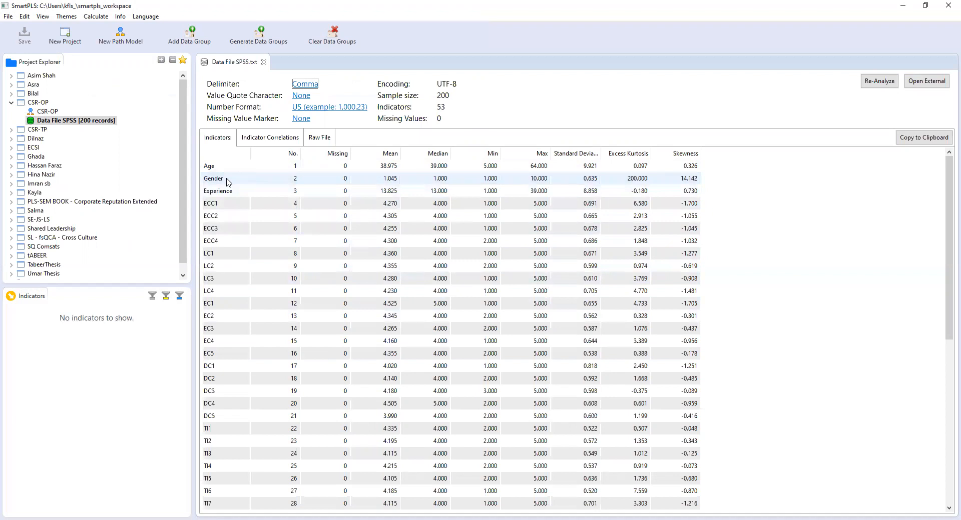
- Review the descriptive statistics of the imported indicators, including Gender, Experience, LC4 and TI6
left_click(227, 180)
left_click(228, 191)
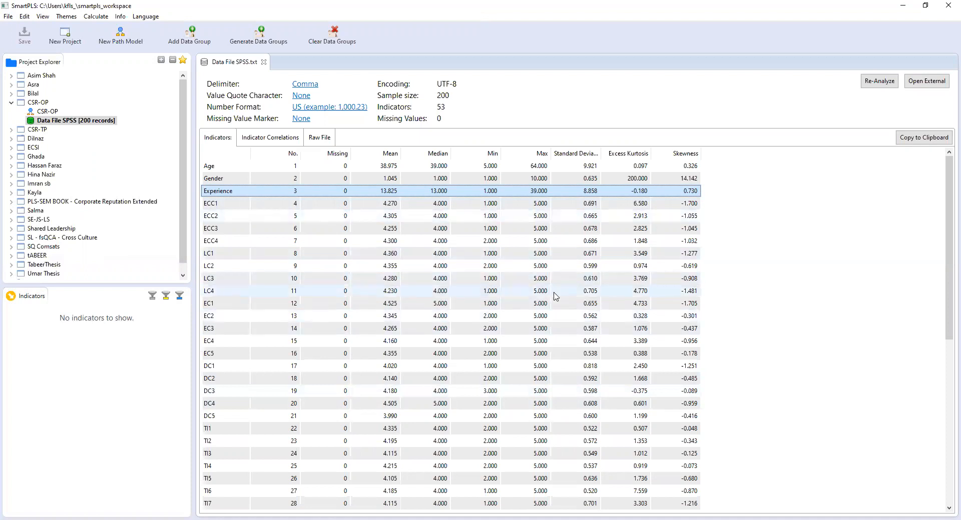
left_click(621, 292)
left_click(628, 493)
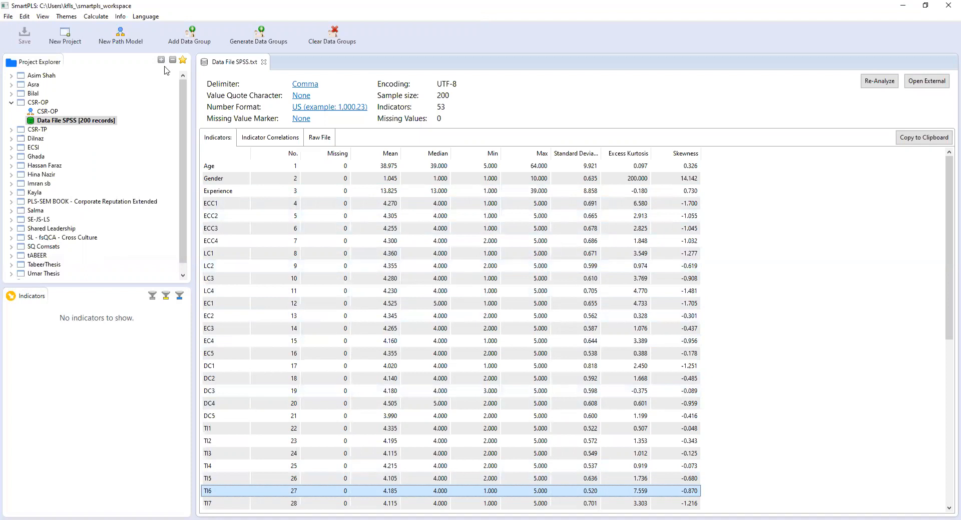
- Open the CSR-OP path model and add a latent variable measured by all indicators from ECC1 through DC5
left_click(48, 112)
double_click(48, 111)
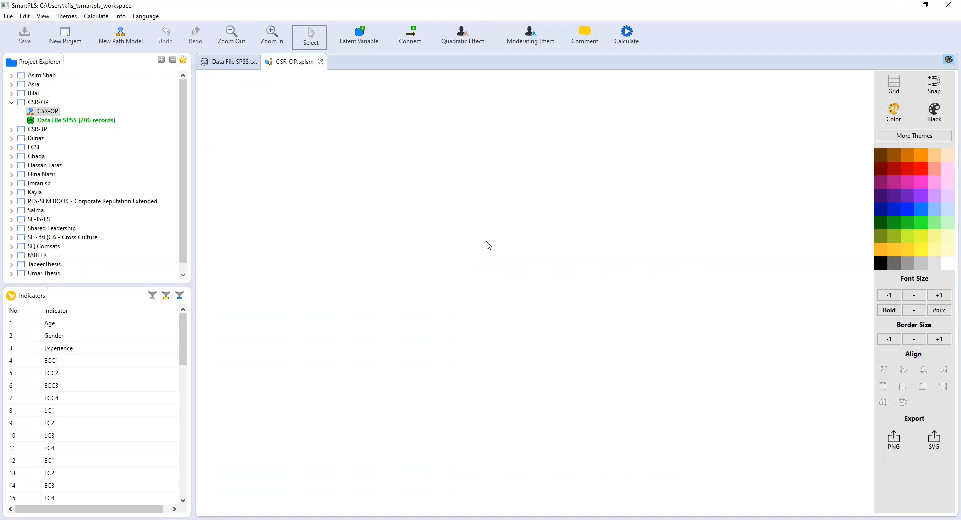
left_click(92, 362)
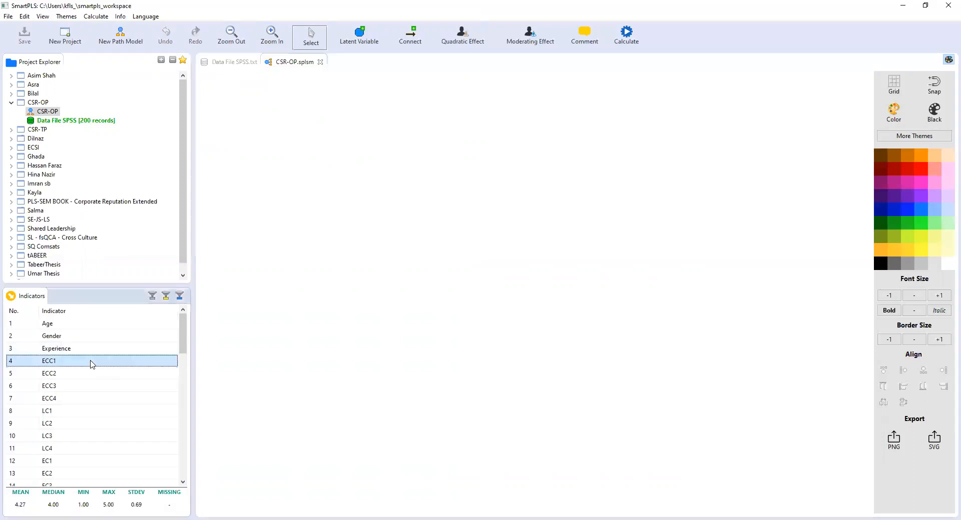
key("shift+Down")
key("shift+Down")
key("shift+Down")
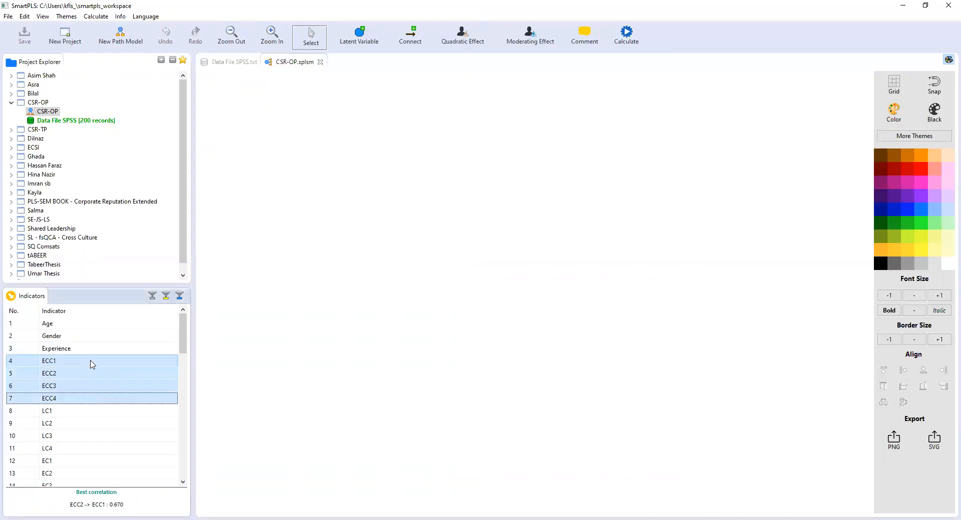
key("shift+Down")
key("shift+Down")
key("shift+Down")
key("shift+Down")
key("shift+Down")
key("shift+Down")
key("shift+Down")
key("shift+Down")
key("shift+Down")
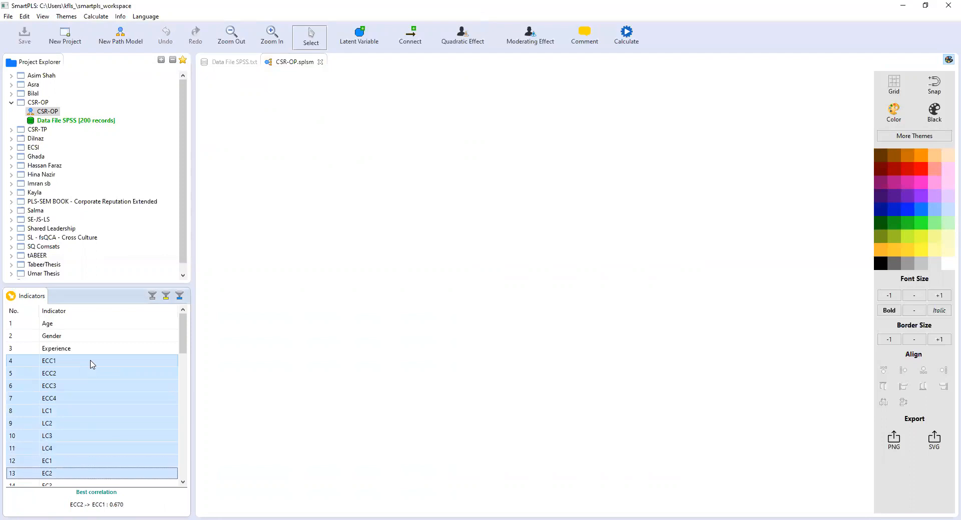
key("shift+Down")
key("shift+Down")
key("shift+Down")
key("shift+Down")
key("shift+Down")
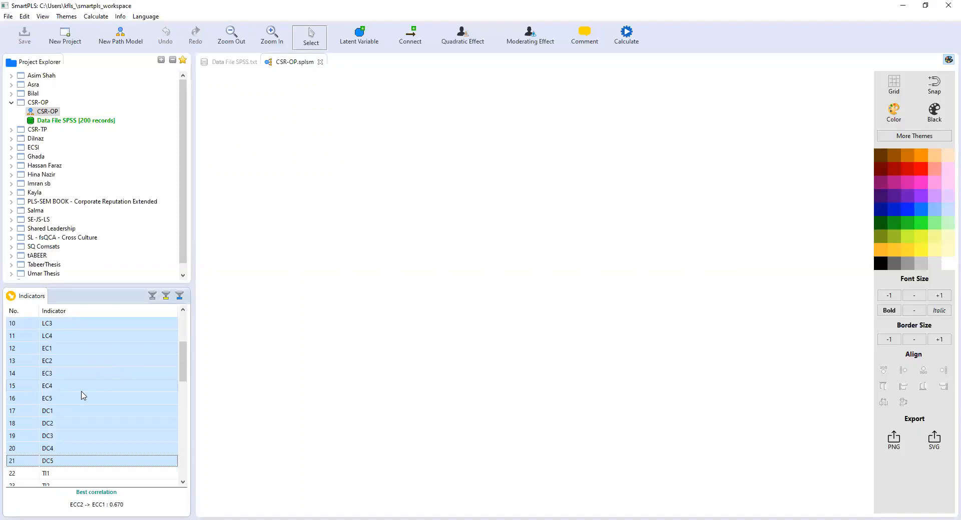
left_click_drag(83, 396, 334, 217)
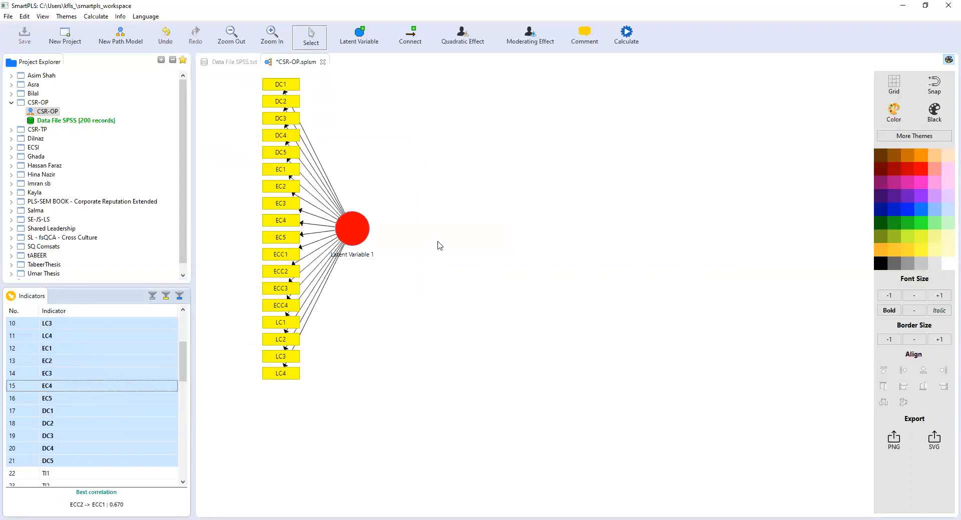
- Check the latent variable's indicators from DC2 to EC1 and move the construct with its indicators toward the canvas centre
left_click(359, 239)
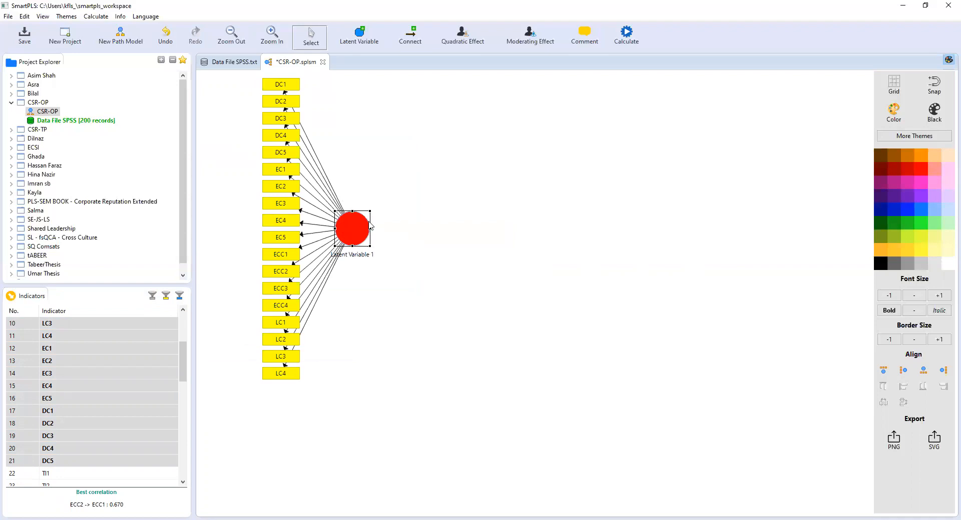
left_click(289, 100)
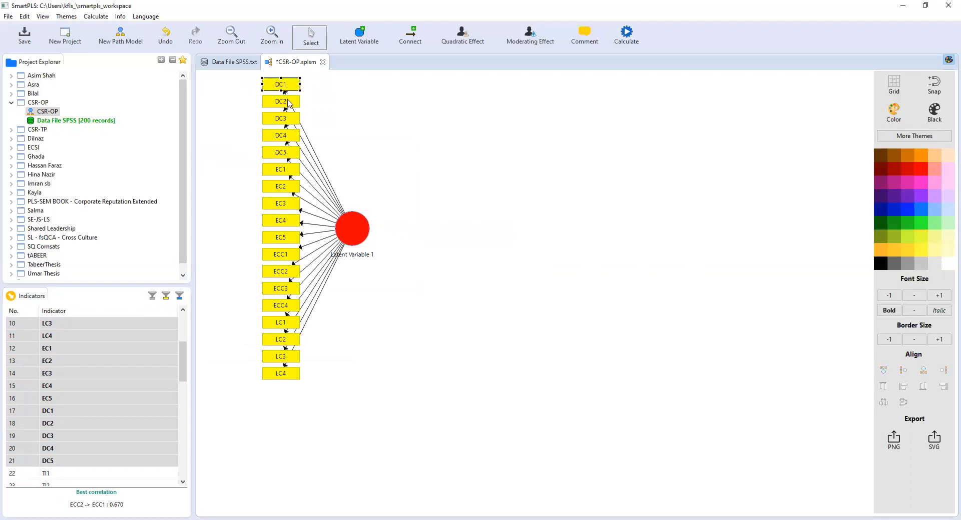
left_click(289, 119)
left_click(289, 137)
left_click(289, 154)
left_click(291, 172)
left_click_drag(354, 218, 451, 234)
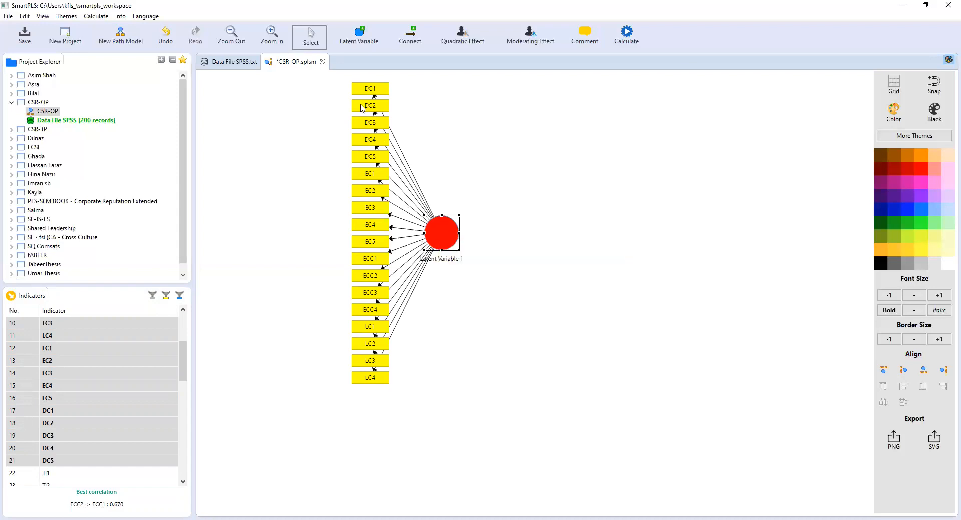
- Go through the latent variable's indicators one by one from DC1 to EC4
left_click(371, 92)
left_click(368, 107)
left_click(367, 123)
left_click(367, 146)
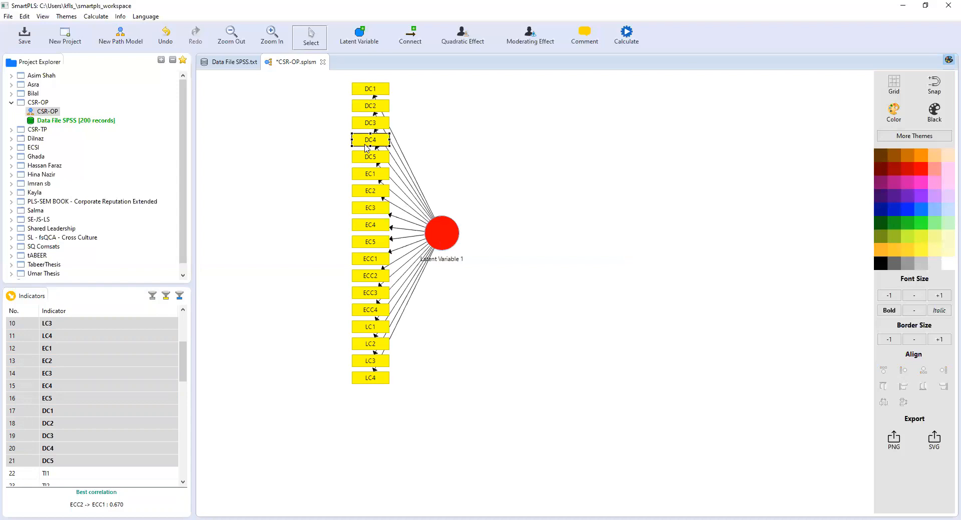
left_click(366, 159)
left_click(368, 180)
left_click(369, 193)
left_click(369, 211)
left_click(370, 228)
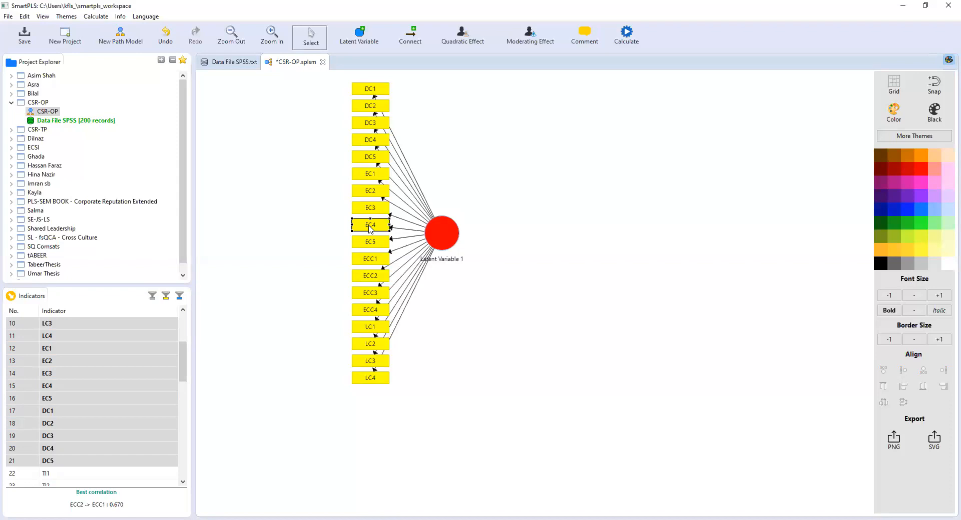
- Rename the latent variable holding the ECC, LC, EC and DC indicators to CSR
left_click(451, 242)
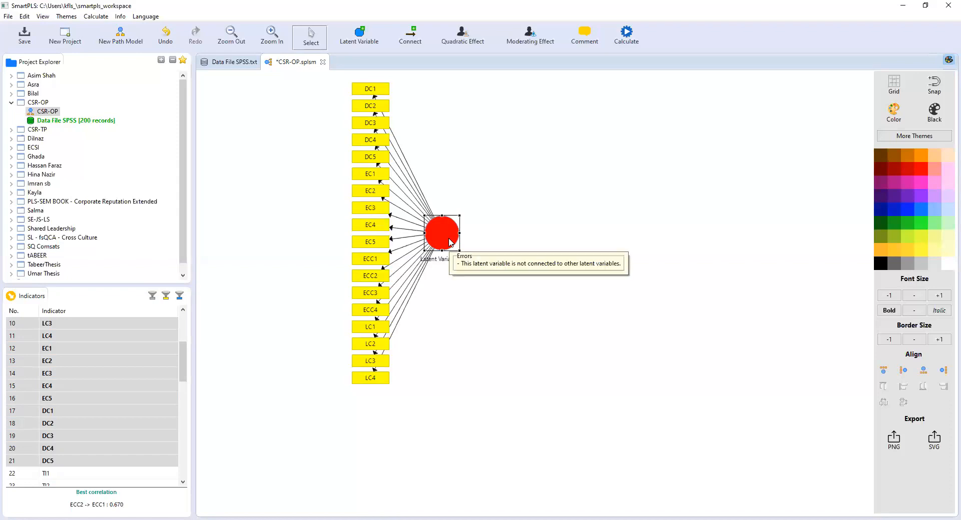
right_click(451, 243)
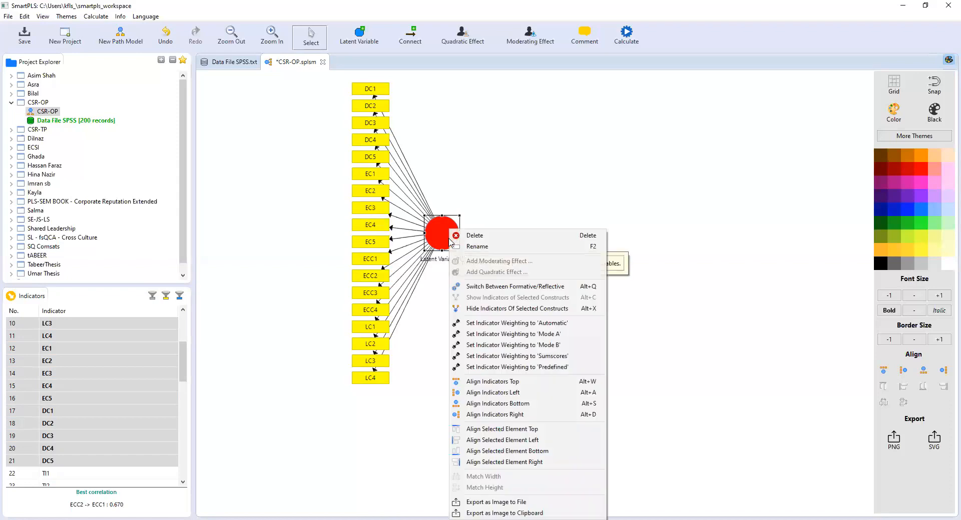
left_click(506, 246)
type("CSR")
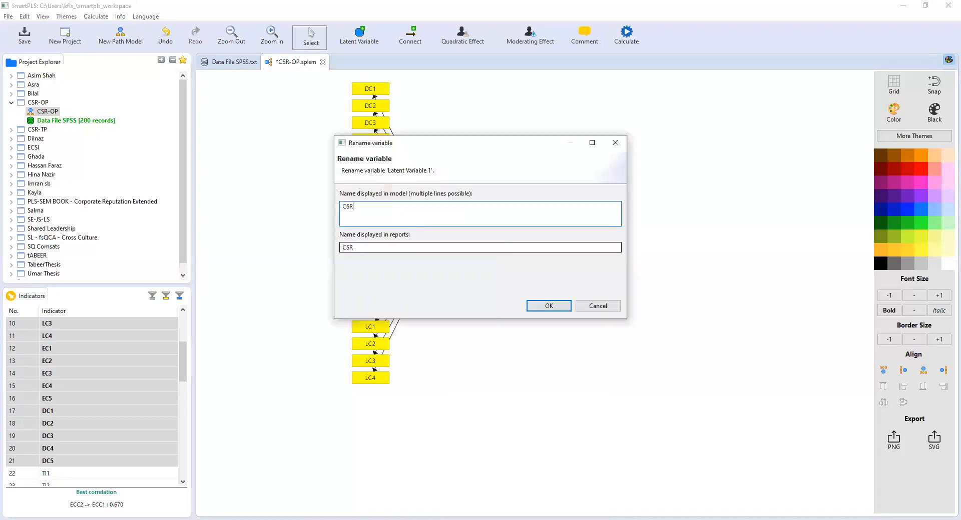
left_click(557, 310)
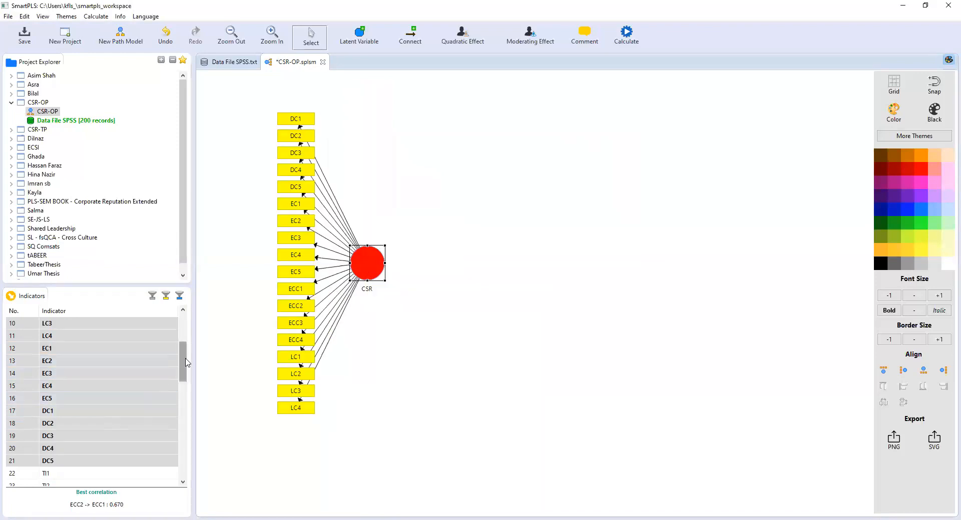
- Add a second latent variable with indicators OP1 through OP5 to the right of CSR on the canvas
left_click(182, 381)
left_click_drag(183, 381, 188, 460)
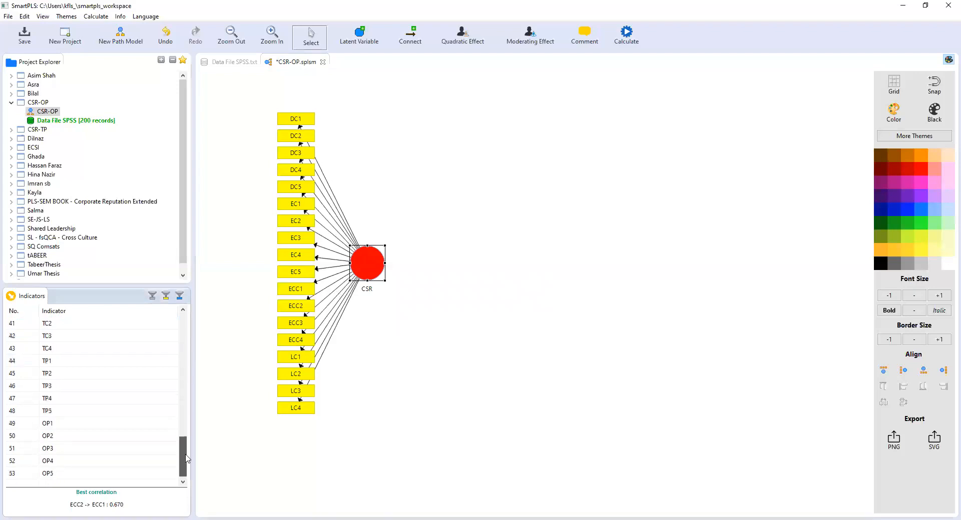
left_click(104, 425)
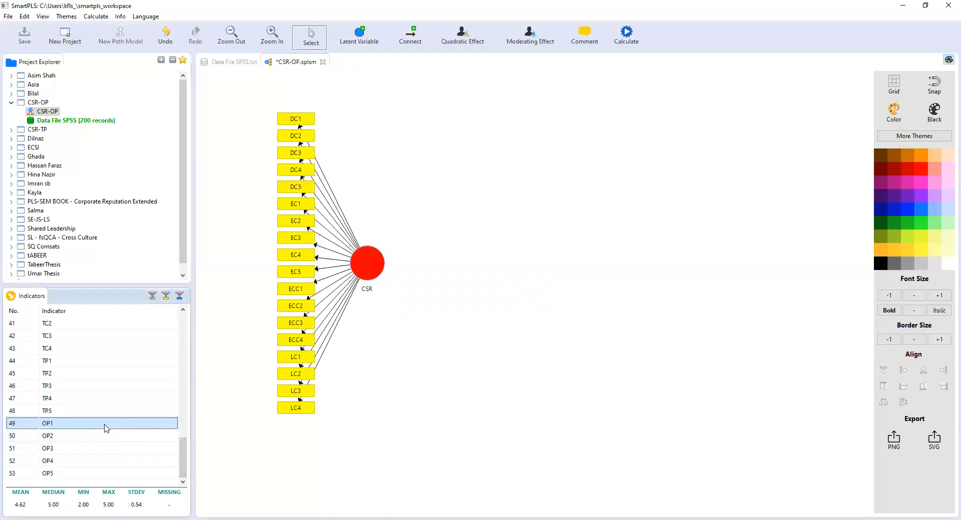
key("shift+Down")
key("shift+Down")
key("shift+Down")
key("shift+Down")
left_click_drag(107, 429, 617, 241)
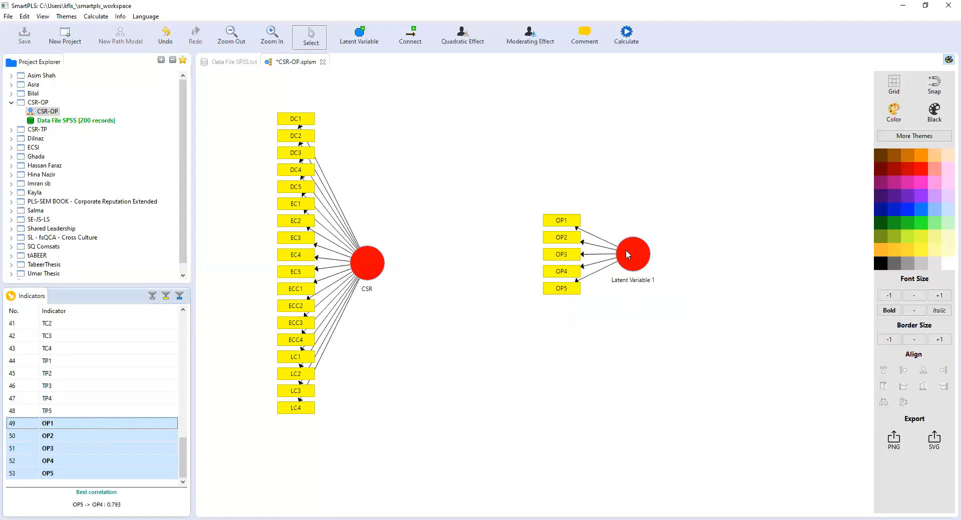
- Rename the latent variable holding indicators OP1 through OP5 to OP
left_click(628, 254)
right_click(628, 254)
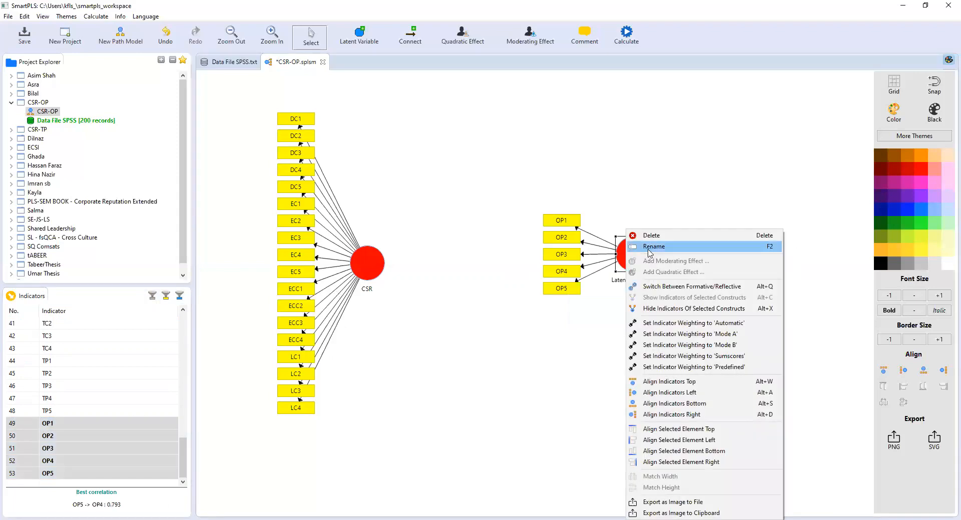
left_click(649, 251)
type("OP")
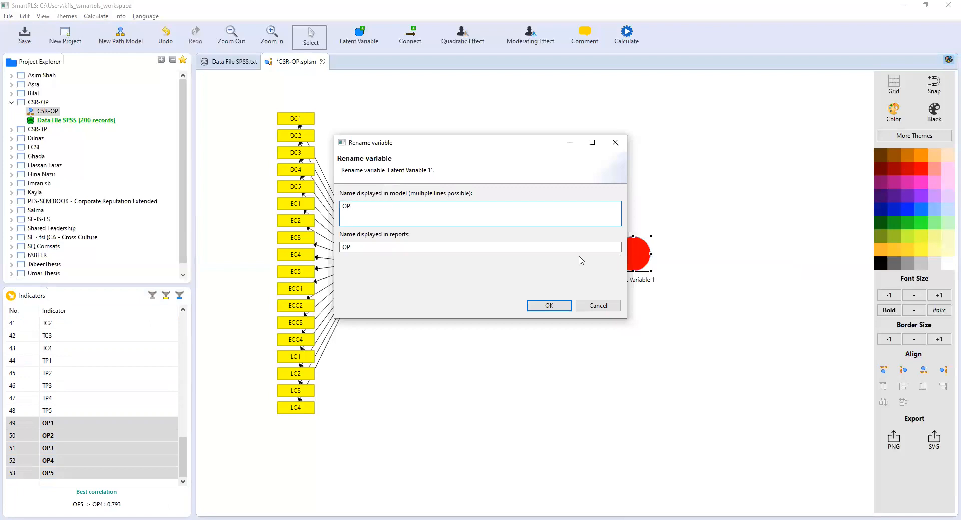
left_click(549, 306)
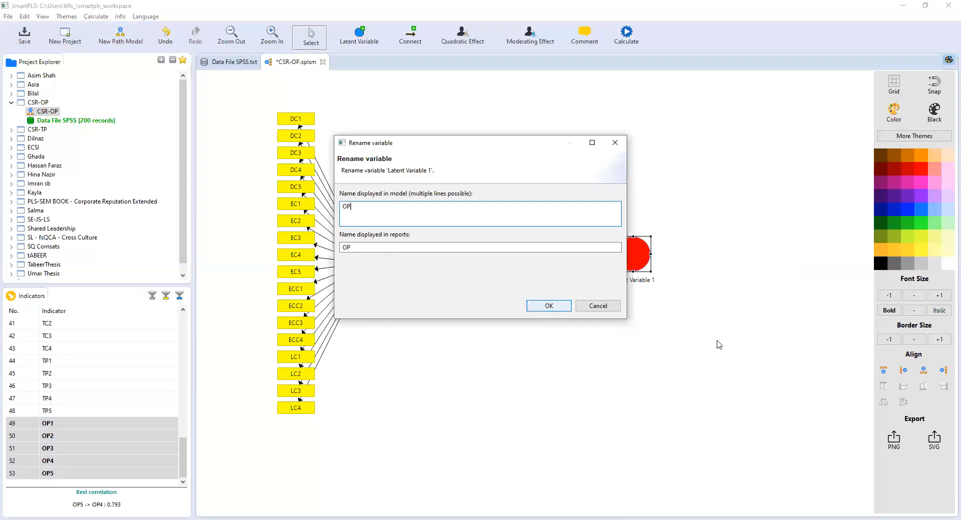
- Align the OP indicators to the right of their construct, enable snapping and move OP level with CSR
right_click(633, 258)
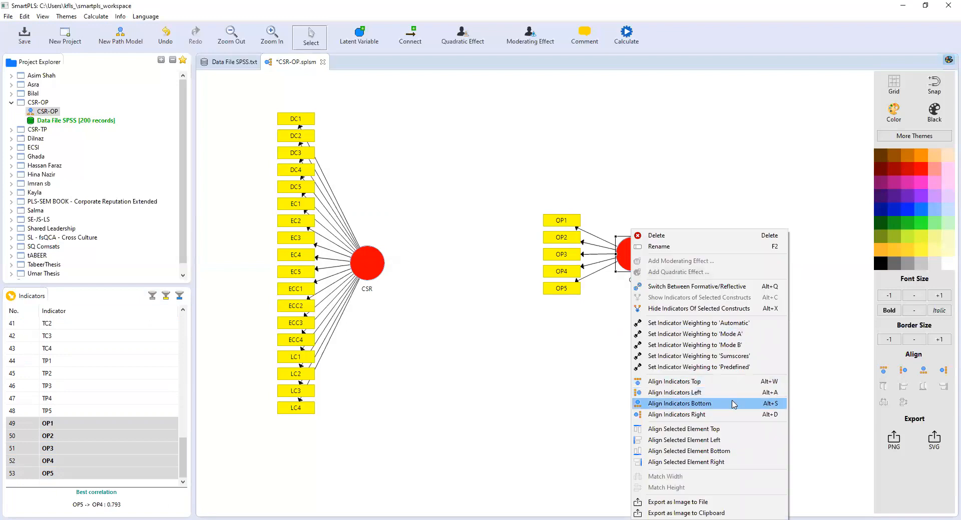
left_click(730, 417)
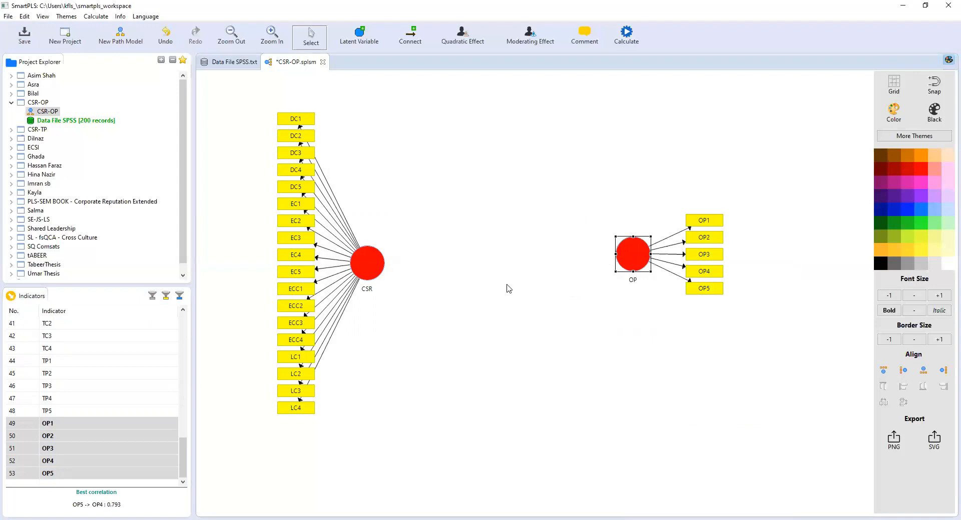
left_click(934, 84)
left_click_drag(530, 284, 592, 267)
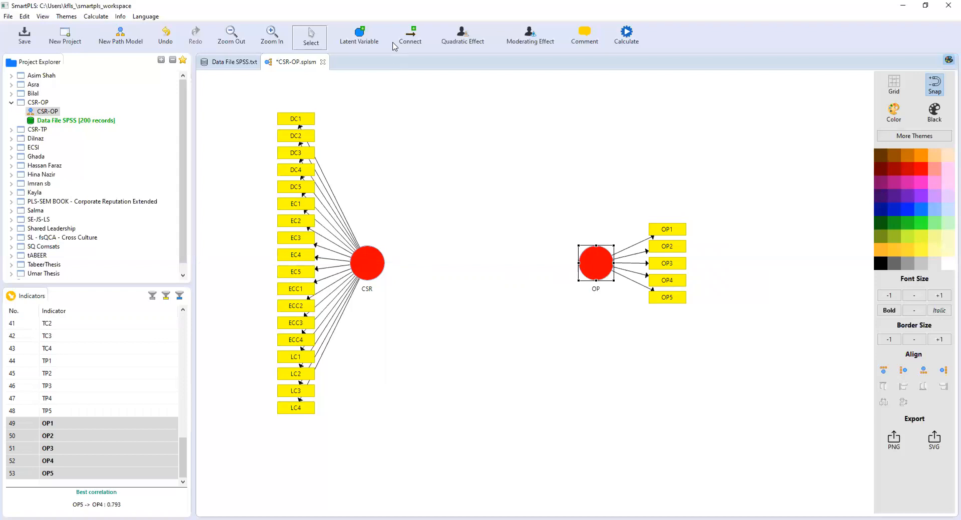
- Connect CSR to OP with a structural path running from CSR to OP
left_click(419, 43)
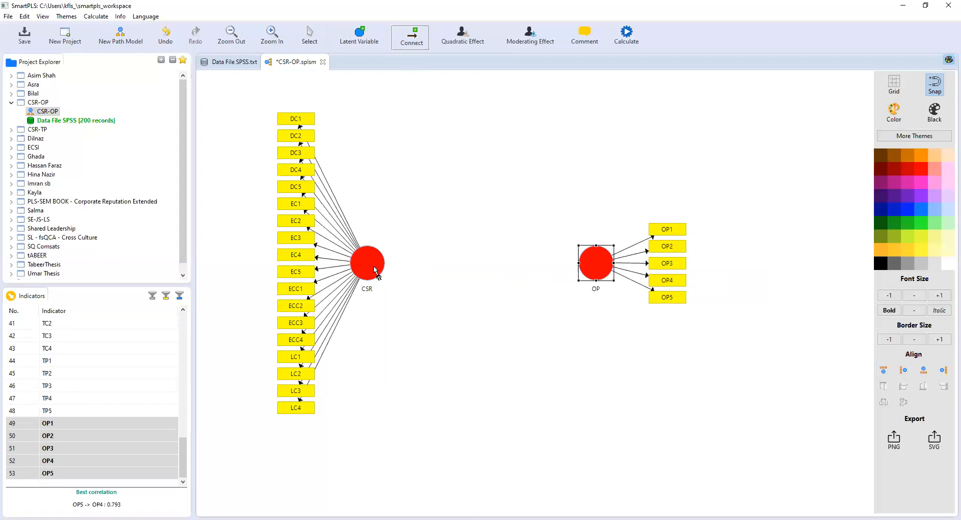
left_click_drag(389, 270, 598, 267)
left_click(598, 265)
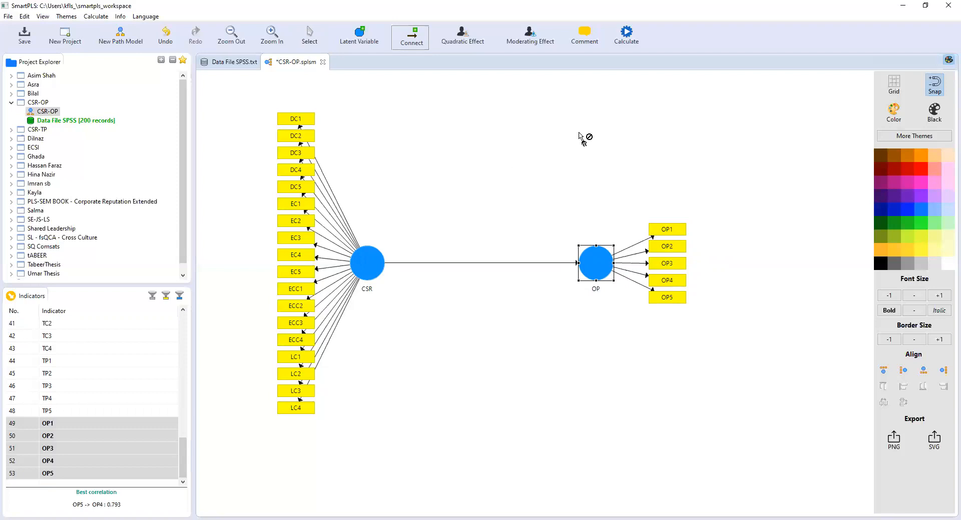
left_click(627, 33)
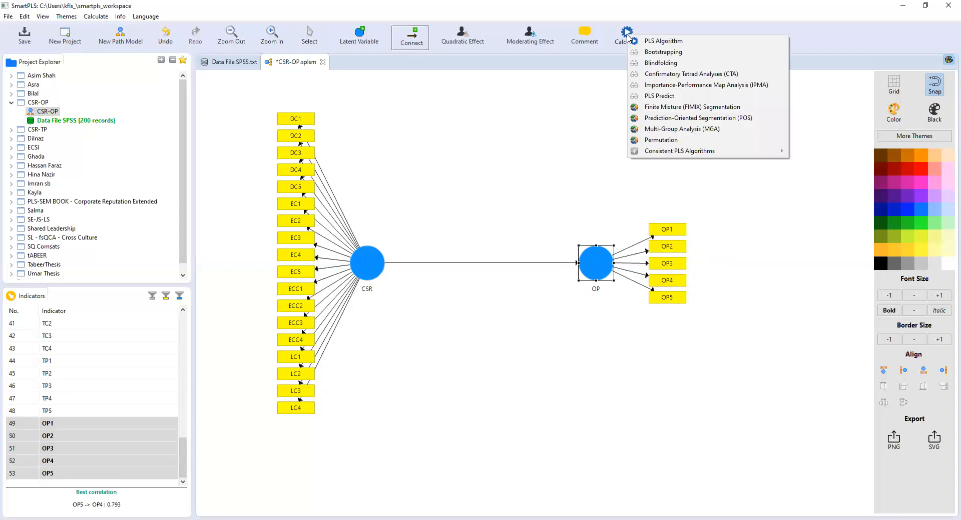
left_click(666, 41)
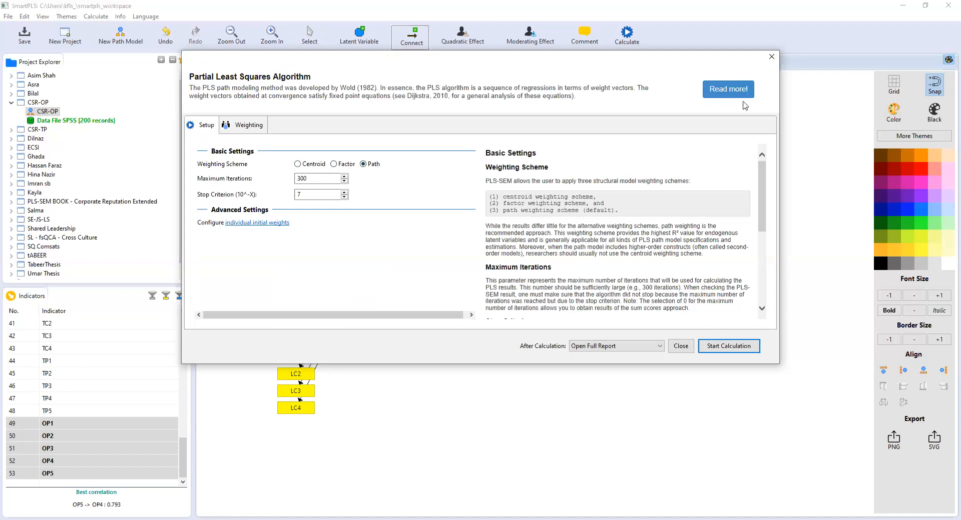
left_click(768, 59)
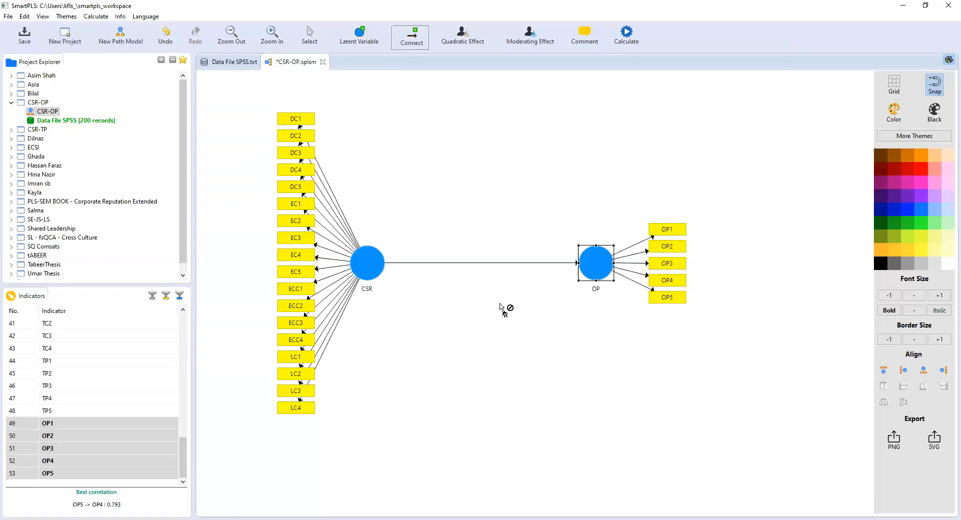
- Run the PLS Algorithm with the Factor weighting scheme and 300 maximum iterations, reviewing the weighting vector option first
left_click(620, 37)
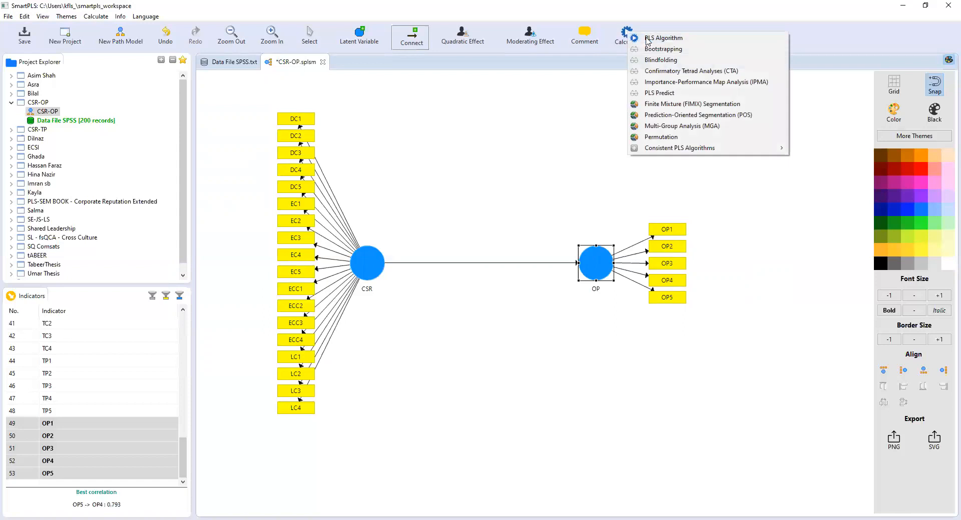
left_click(647, 39)
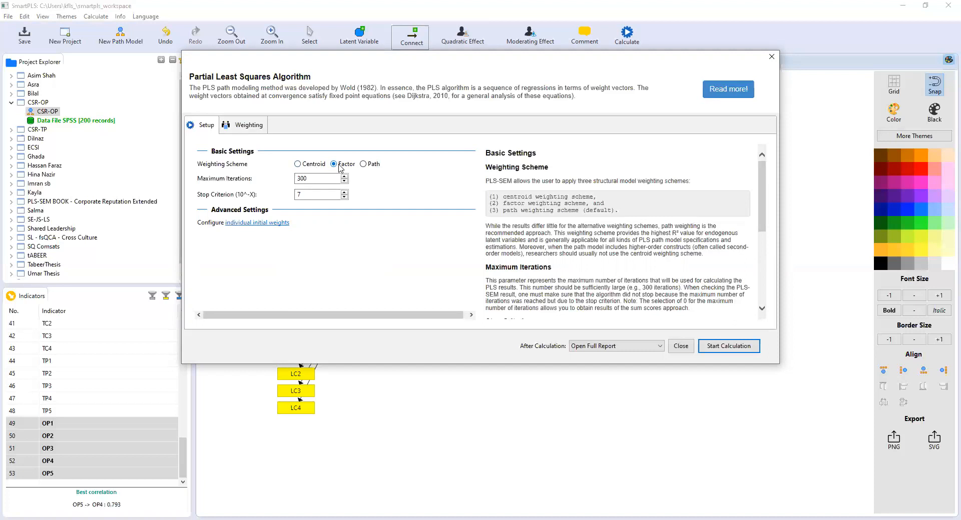
left_click(321, 178)
left_click(244, 131)
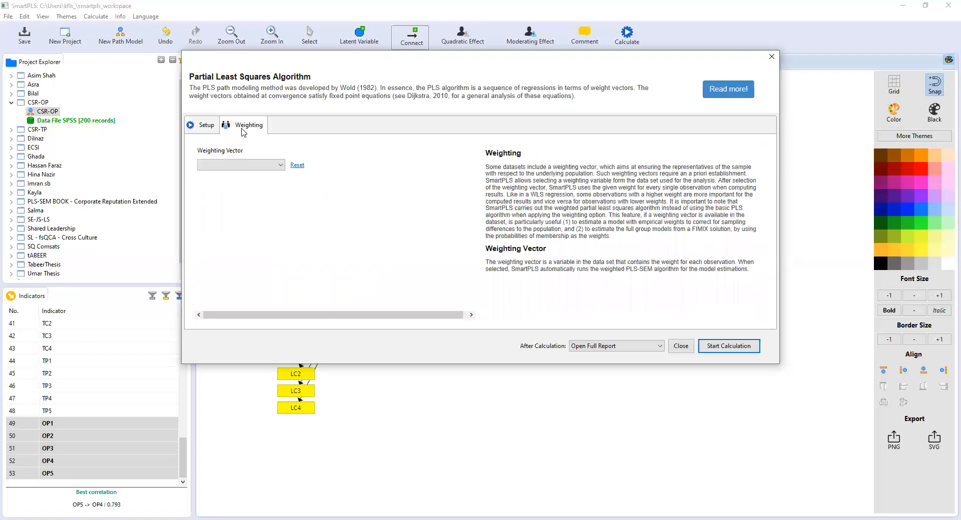
left_click(208, 128)
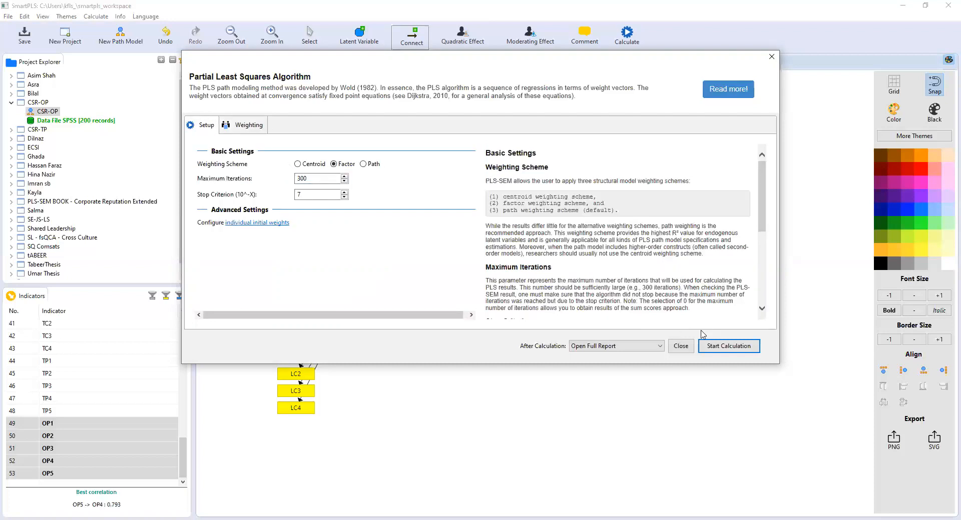
left_click(719, 346)
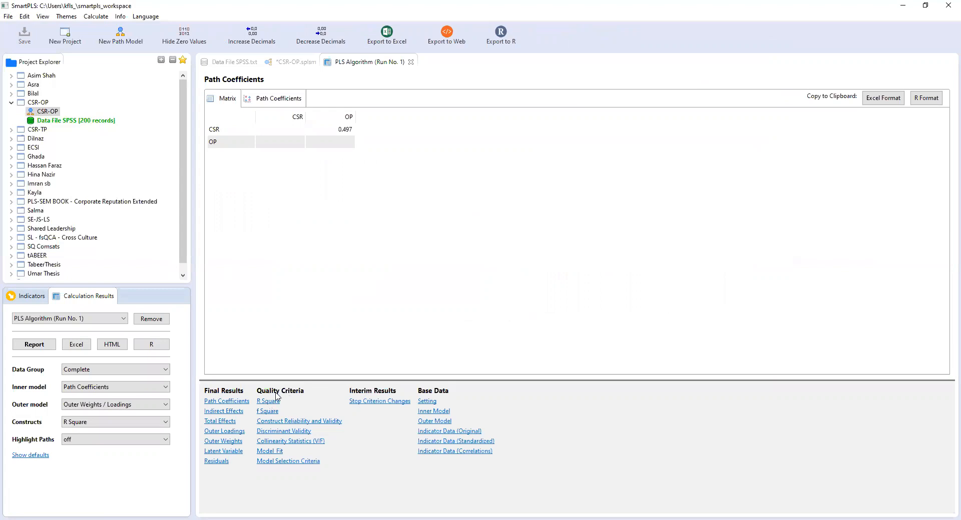
- Examine the Construct Reliability and Validity results for CSR and OP, widening the columns to show their full headings
left_click(310, 423)
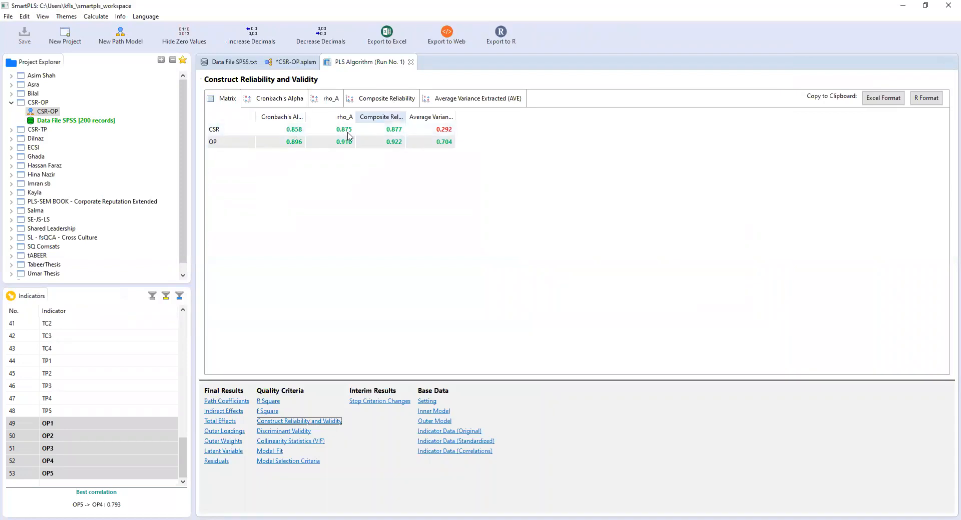
left_click_drag(454, 117, 518, 117)
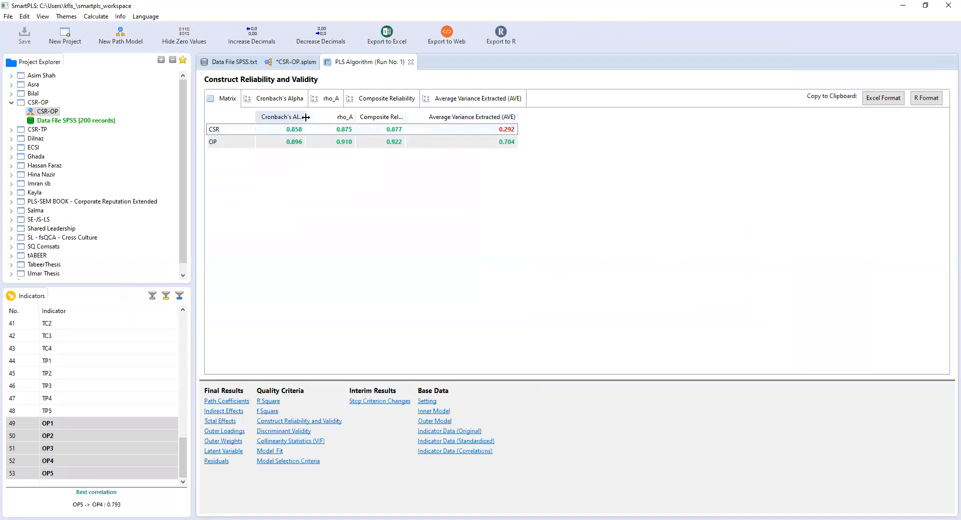
left_click_drag(306, 117, 474, 116)
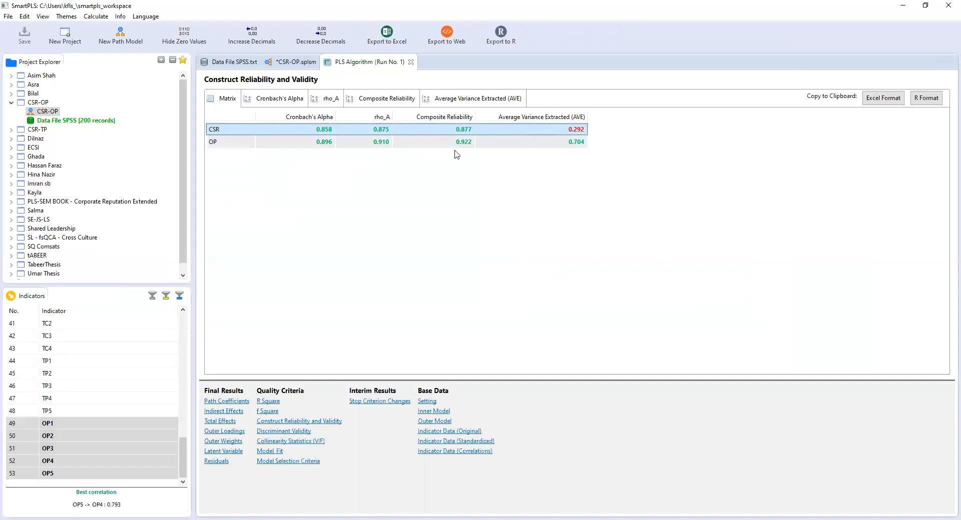
left_click(501, 146)
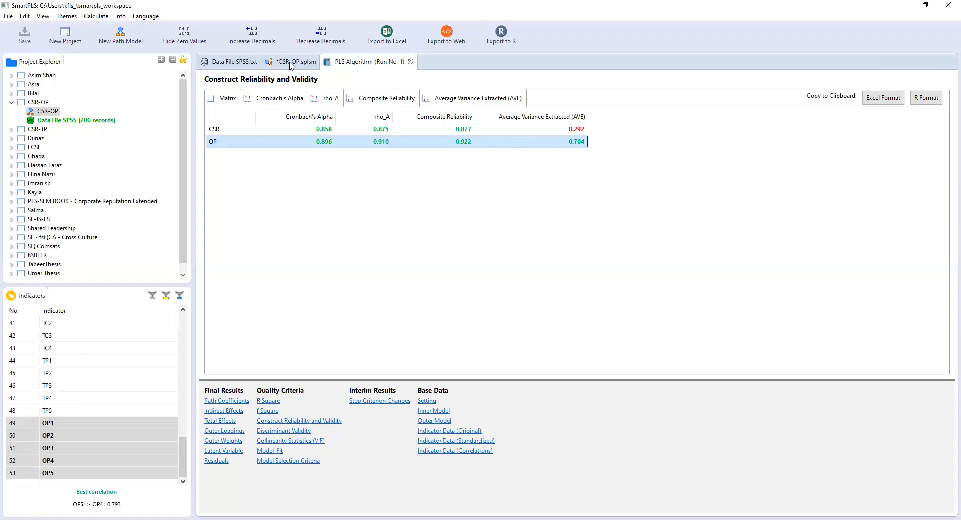
- Spread indicators DC1 through DC5 out around the CSR construct in the path model so their loadings are readable
left_click(290, 64)
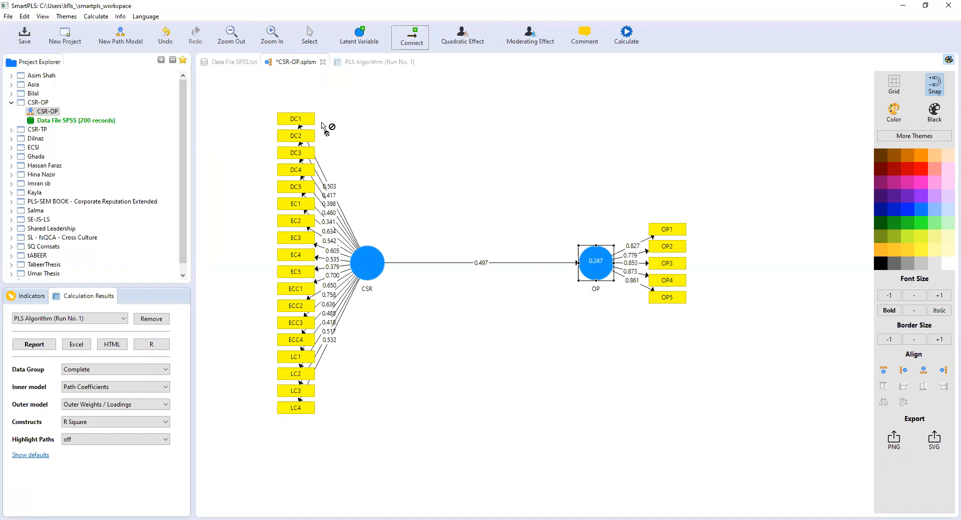
left_click(311, 35)
left_click(301, 119)
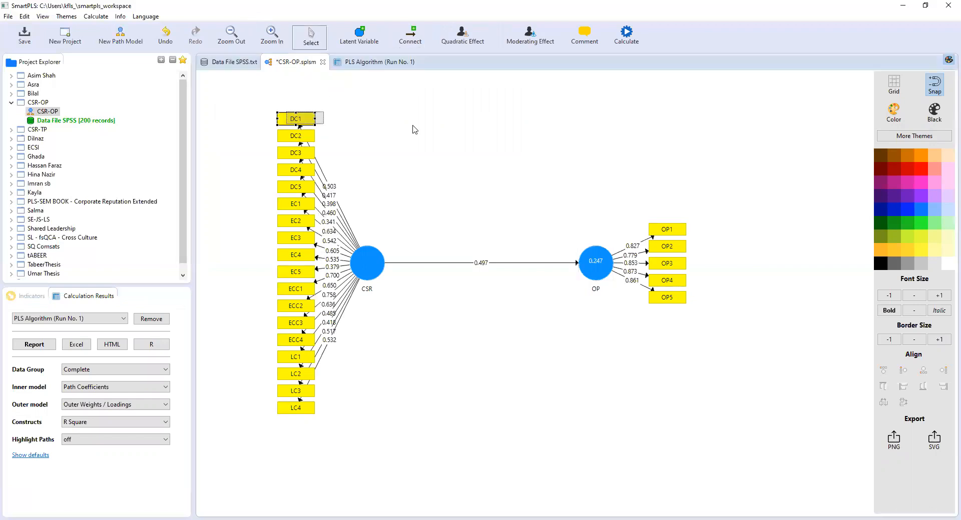
left_click_drag(435, 129, 435, 128)
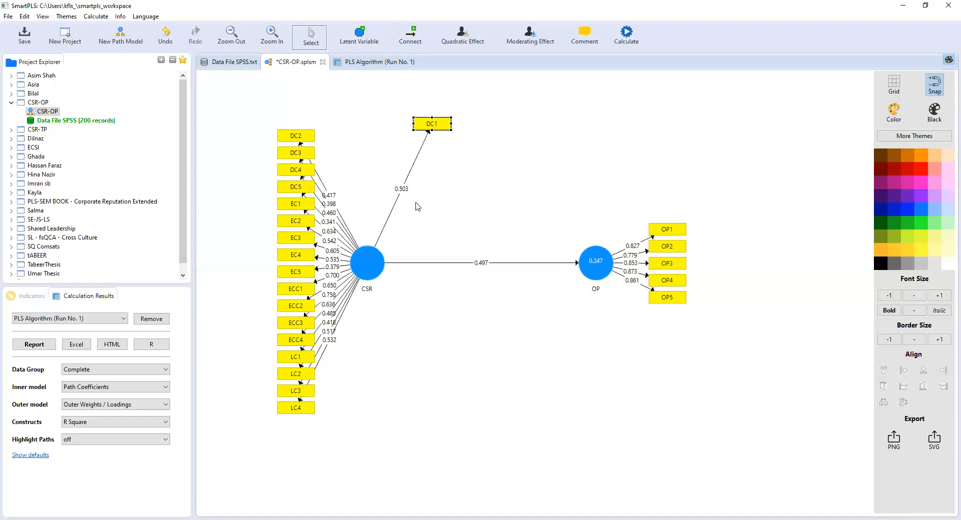
left_click_drag(300, 138, 359, 90)
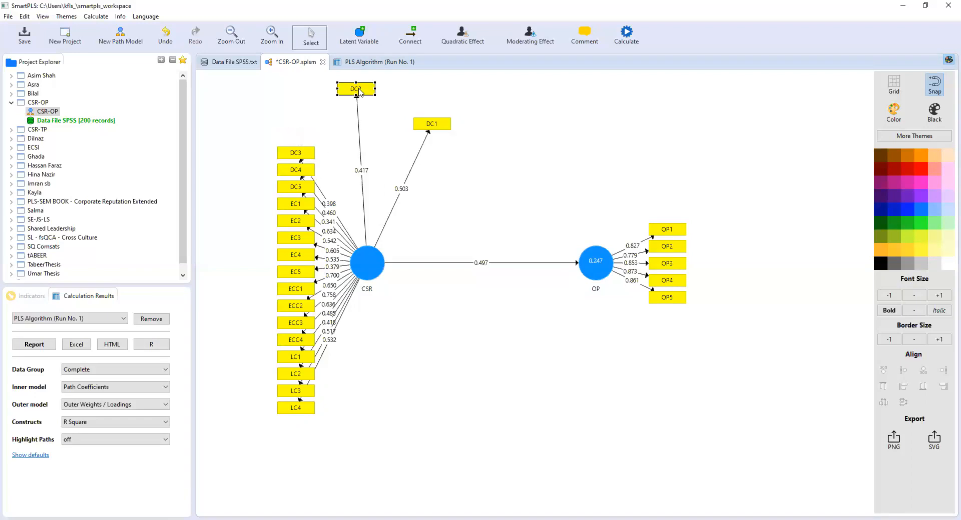
left_click_drag(298, 156, 307, 105)
left_click_drag(300, 173, 293, 136)
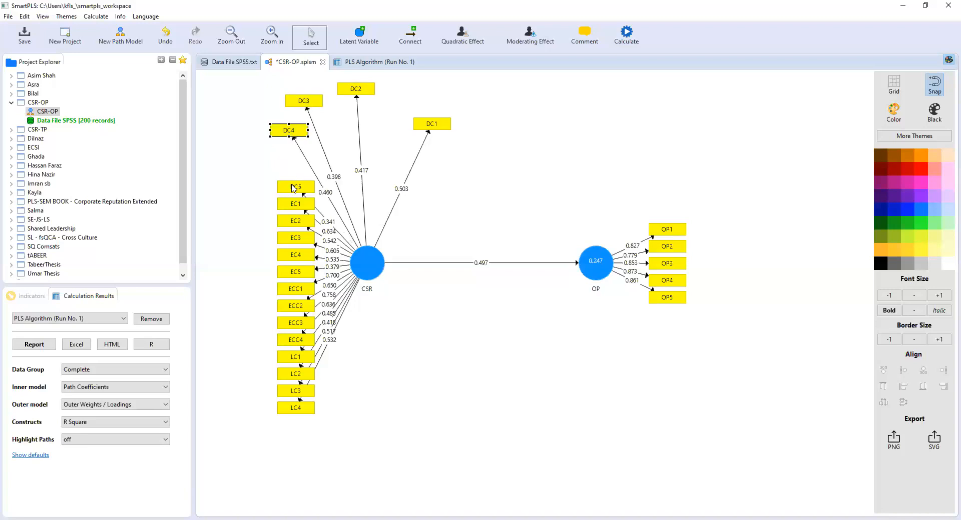
left_click_drag(294, 190, 243, 167)
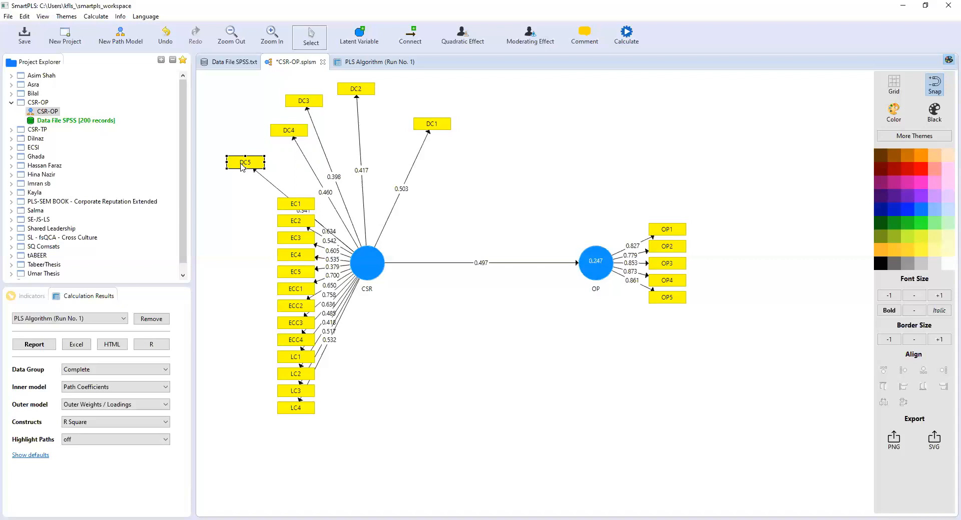
- Check the OP construct in the model against the Construct Reliability and Validity results and return to the model
left_click(592, 272)
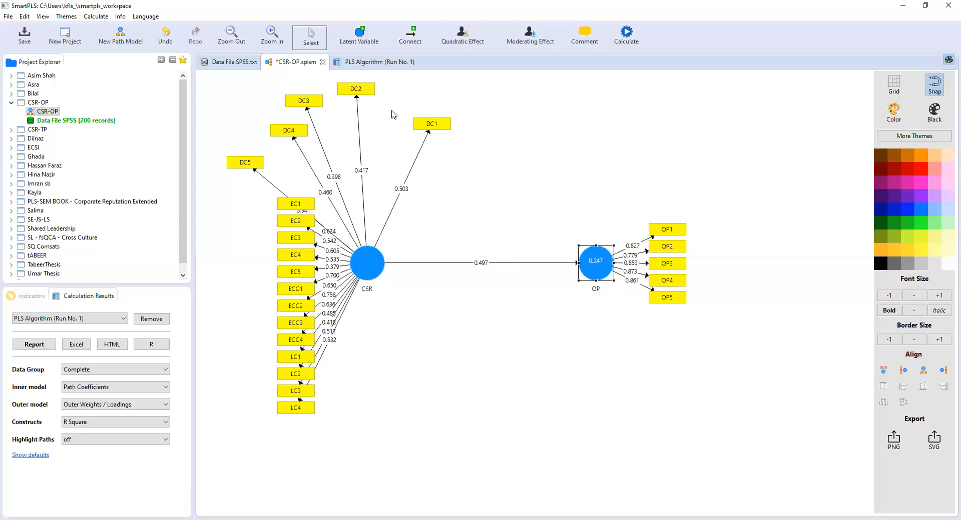
left_click(371, 64)
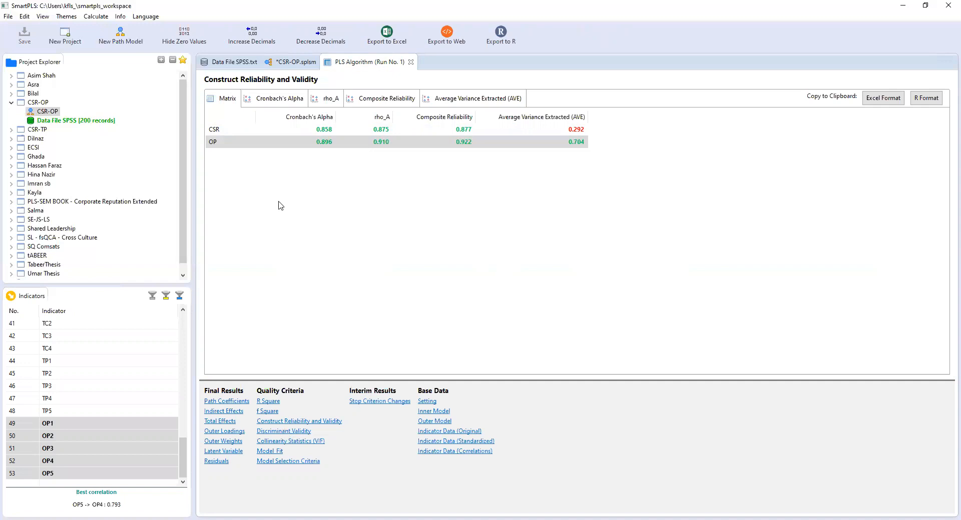
left_click(292, 69)
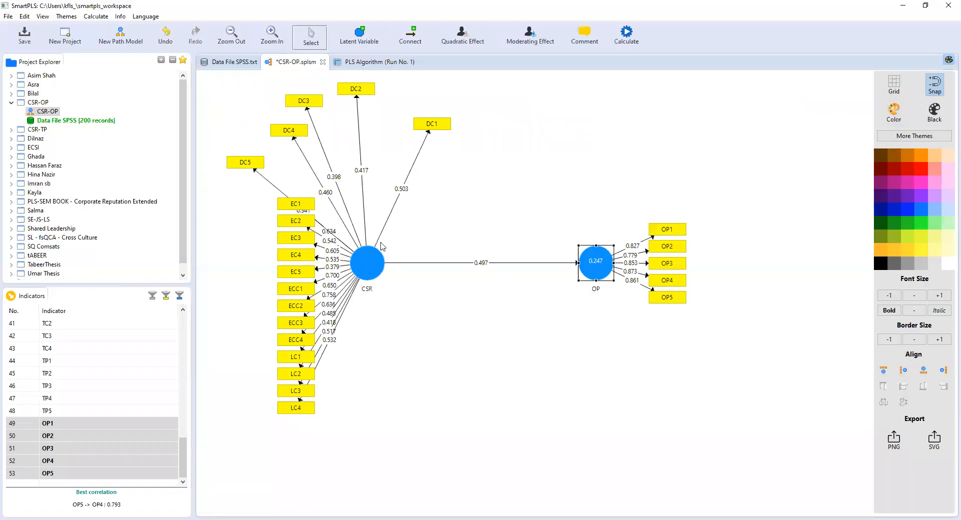
- Examine the loadings of indicators OP1 through OP5, the R square of OP and the CSR construct in the path model
left_click(676, 229)
left_click(675, 247, "ctrl")
left_click(675, 267, "ctrl")
left_click(676, 284, "ctrl")
left_click(676, 299, "ctrl")
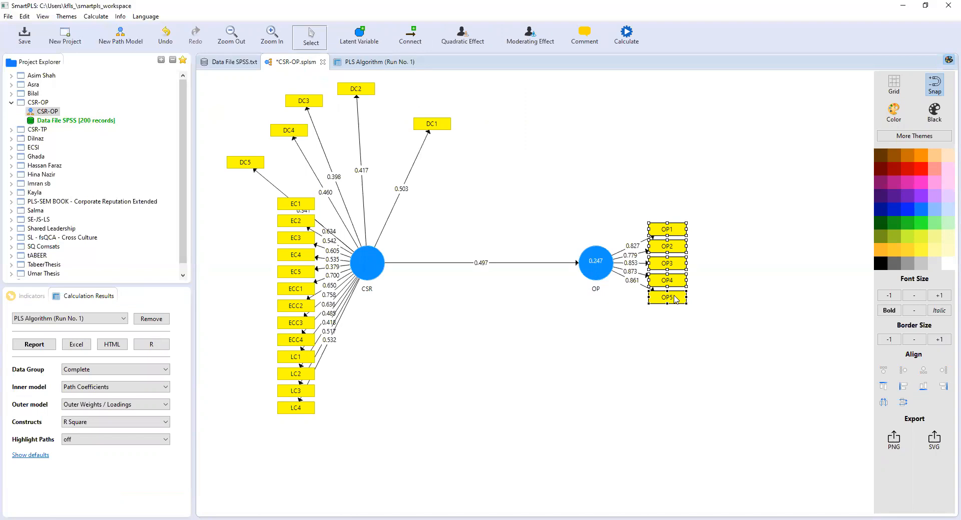
mouse_move(592, 266)
mouse_move(601, 291)
left_click(594, 270)
left_click(364, 275)
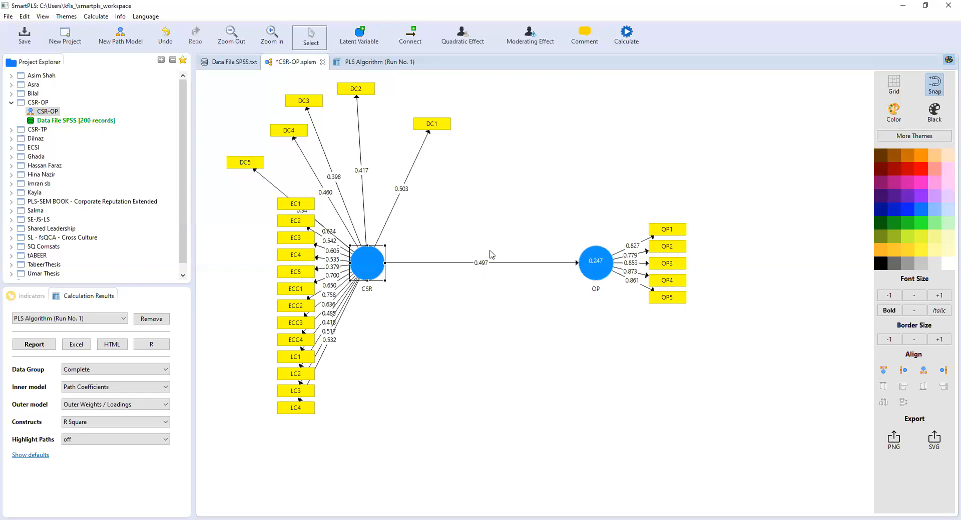
- Compare the constructs' Average Variance Extracted in the Construct Reliability and Validity results with the Fornell-Larcker Criterion matrix for discriminant validity
left_click(375, 62)
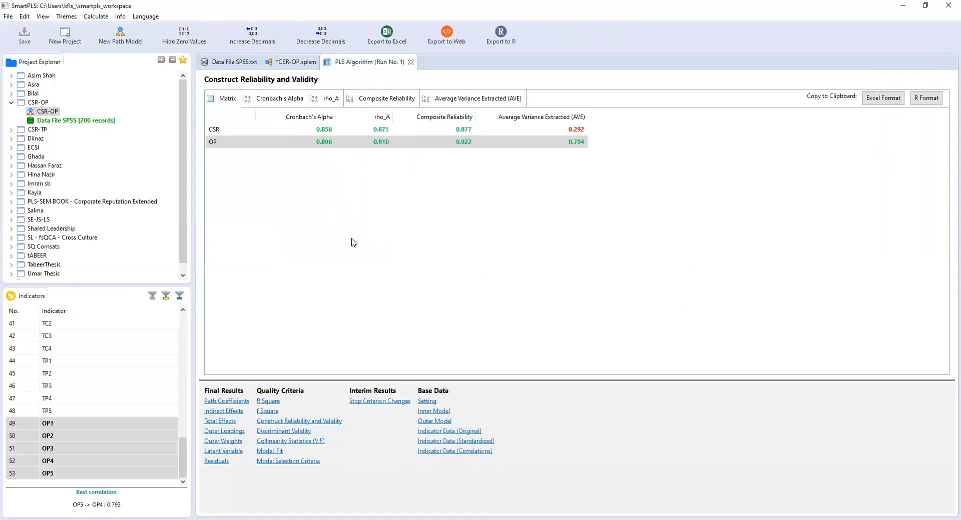
left_click(293, 431)
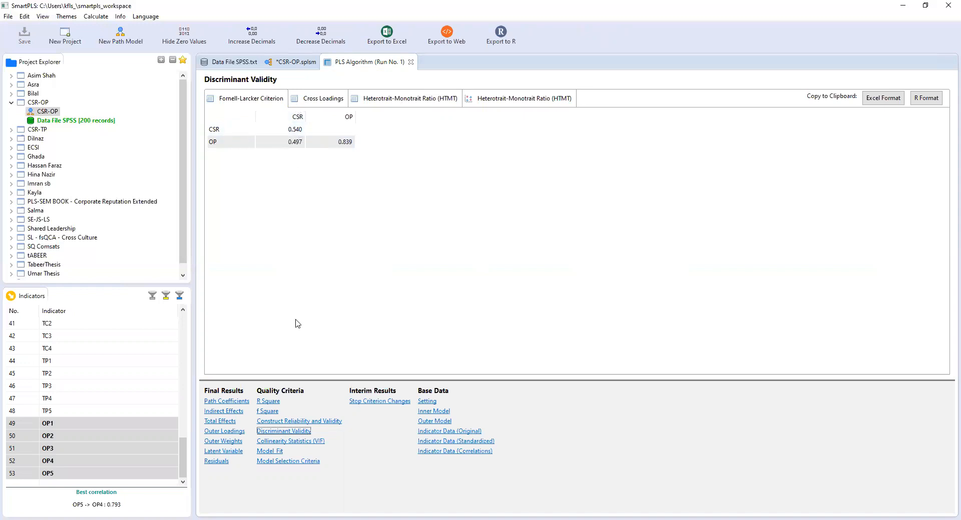
left_click(327, 422)
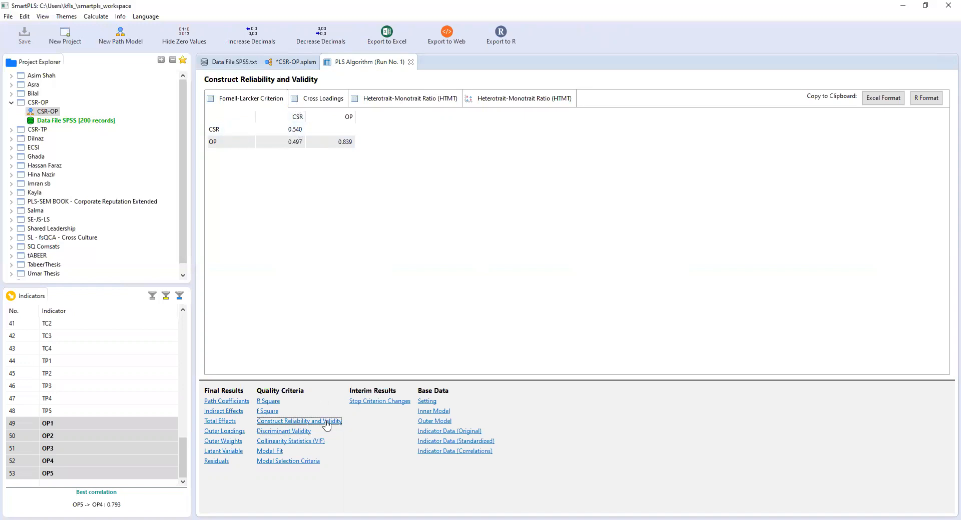
left_click(442, 131)
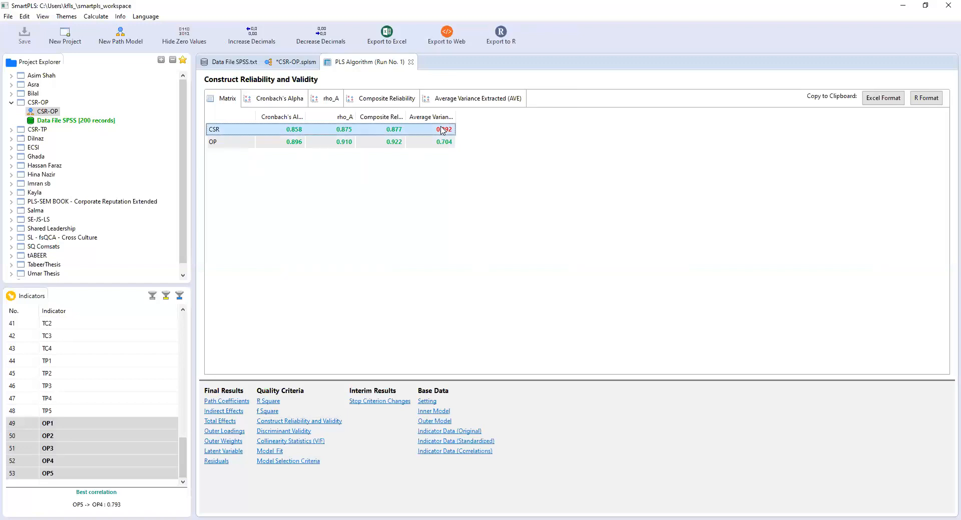
left_click_drag(455, 117, 499, 117)
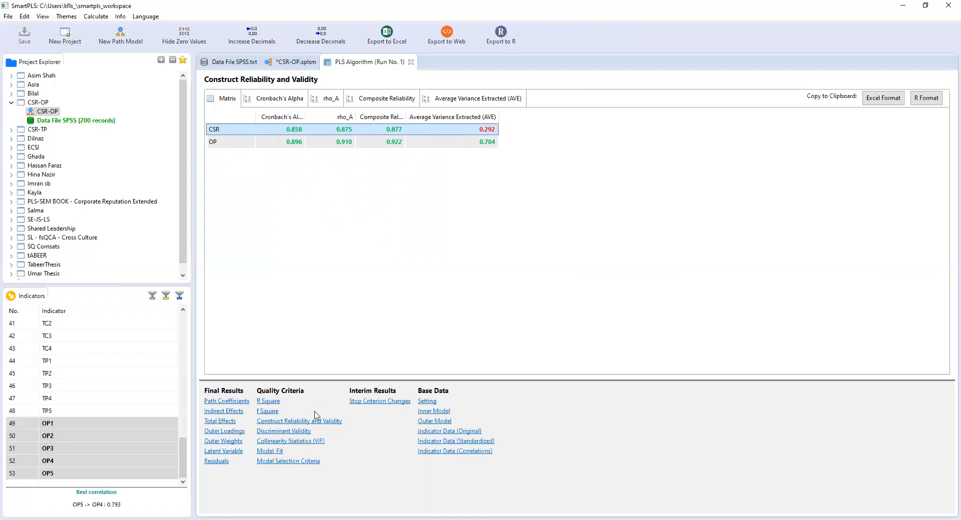
left_click(299, 433)
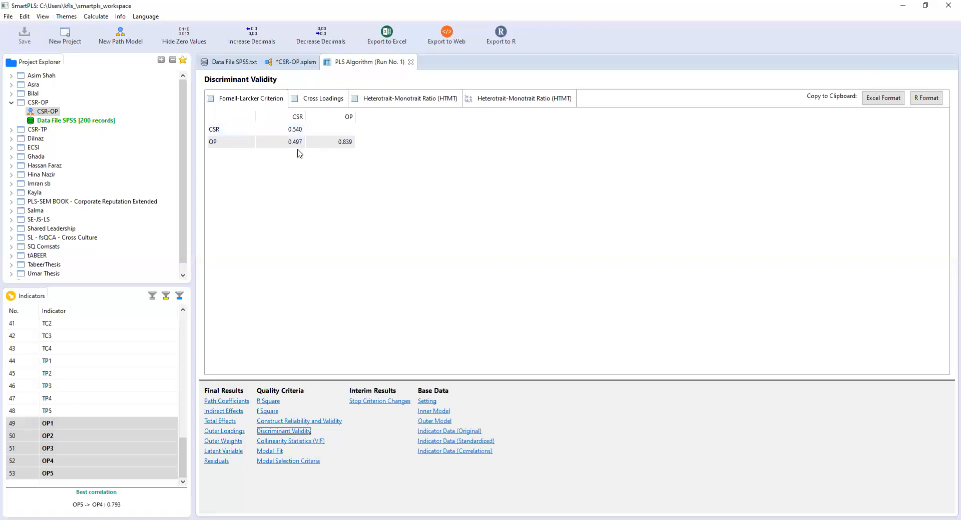
left_click(297, 145)
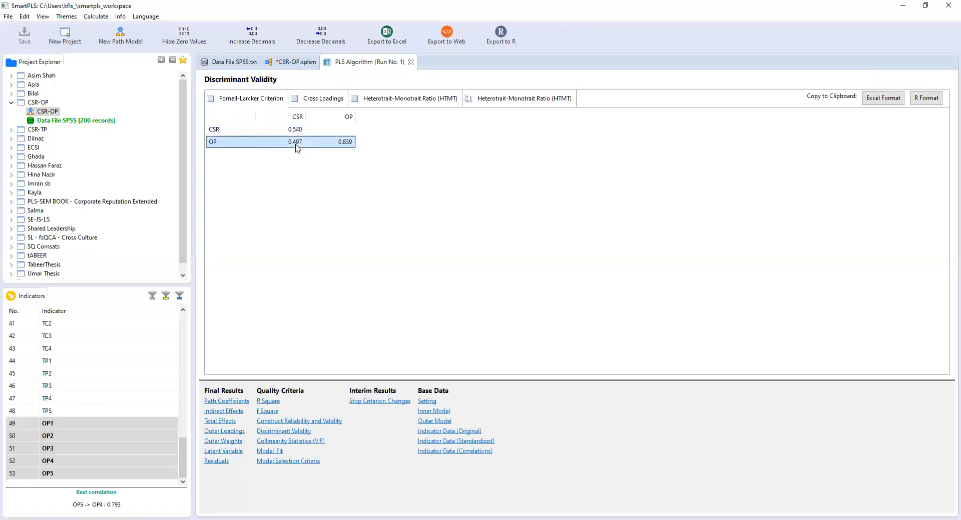